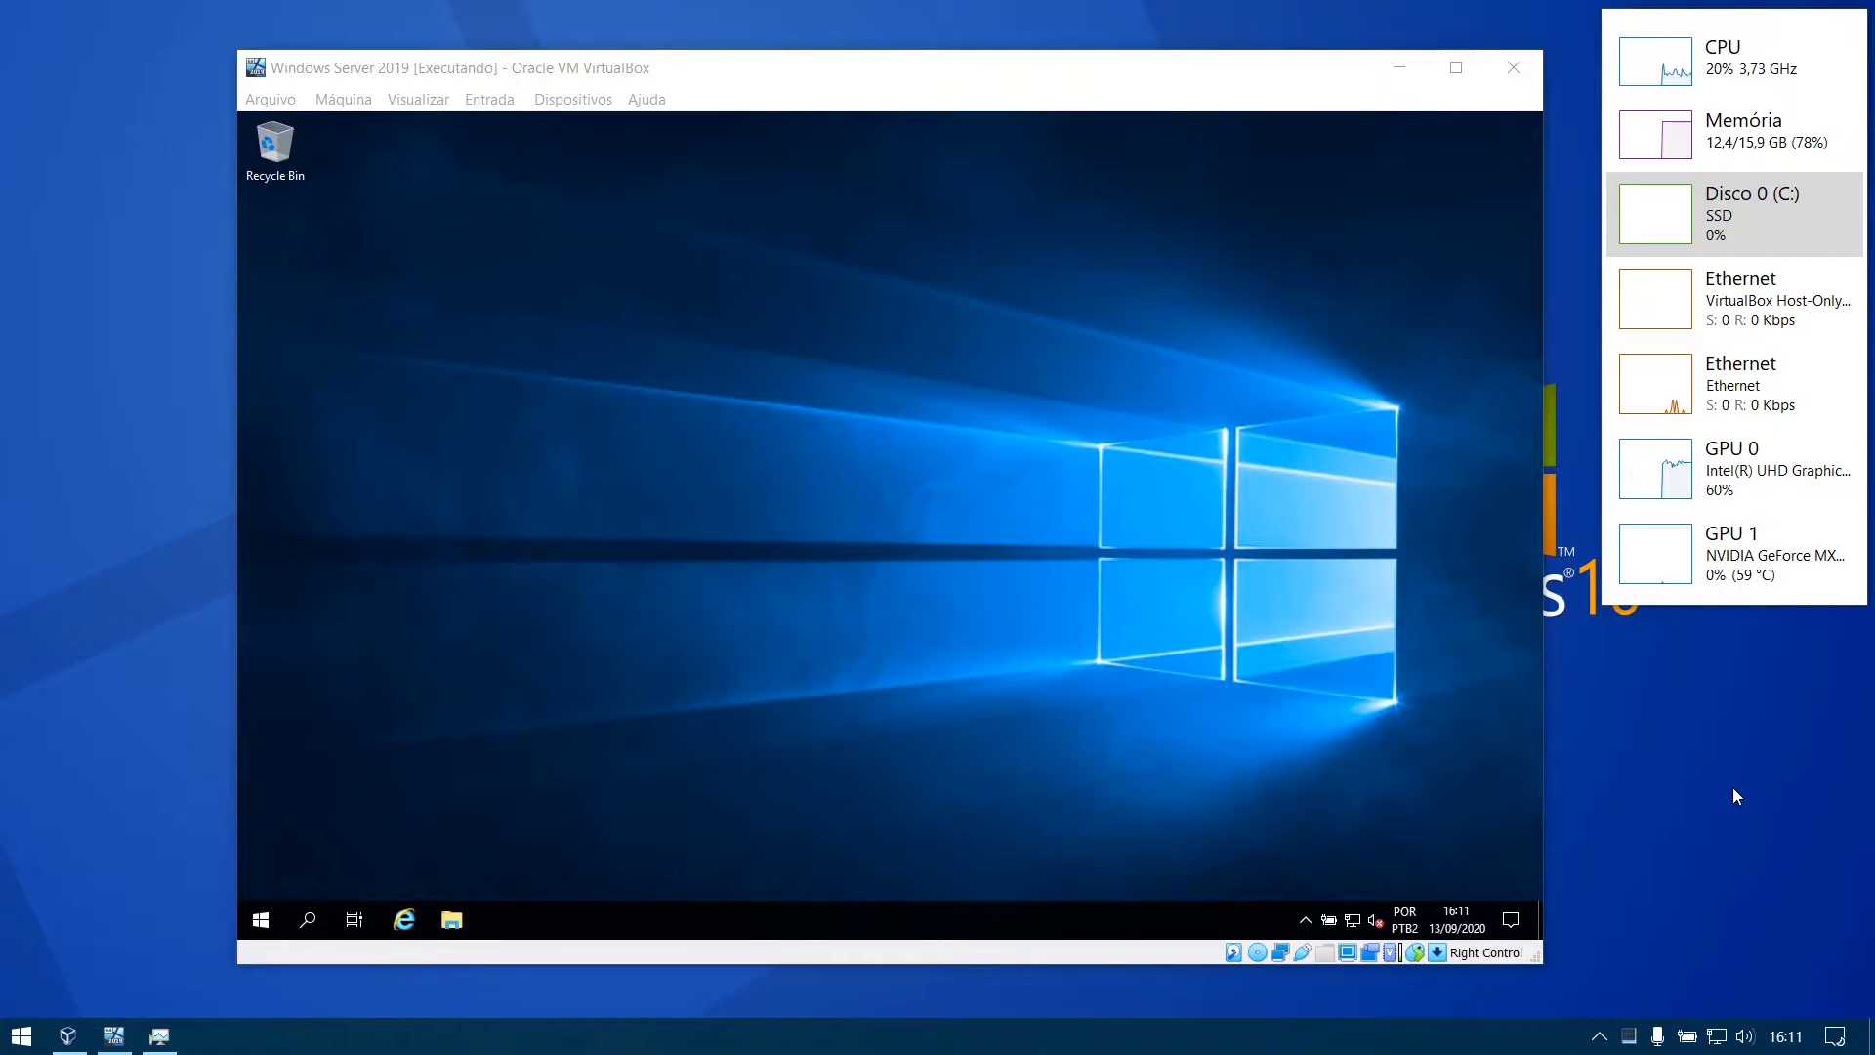
Open Server Manager in the Windows Server 2019 machine and start the Add Roles and Features wizard
click(258, 920)
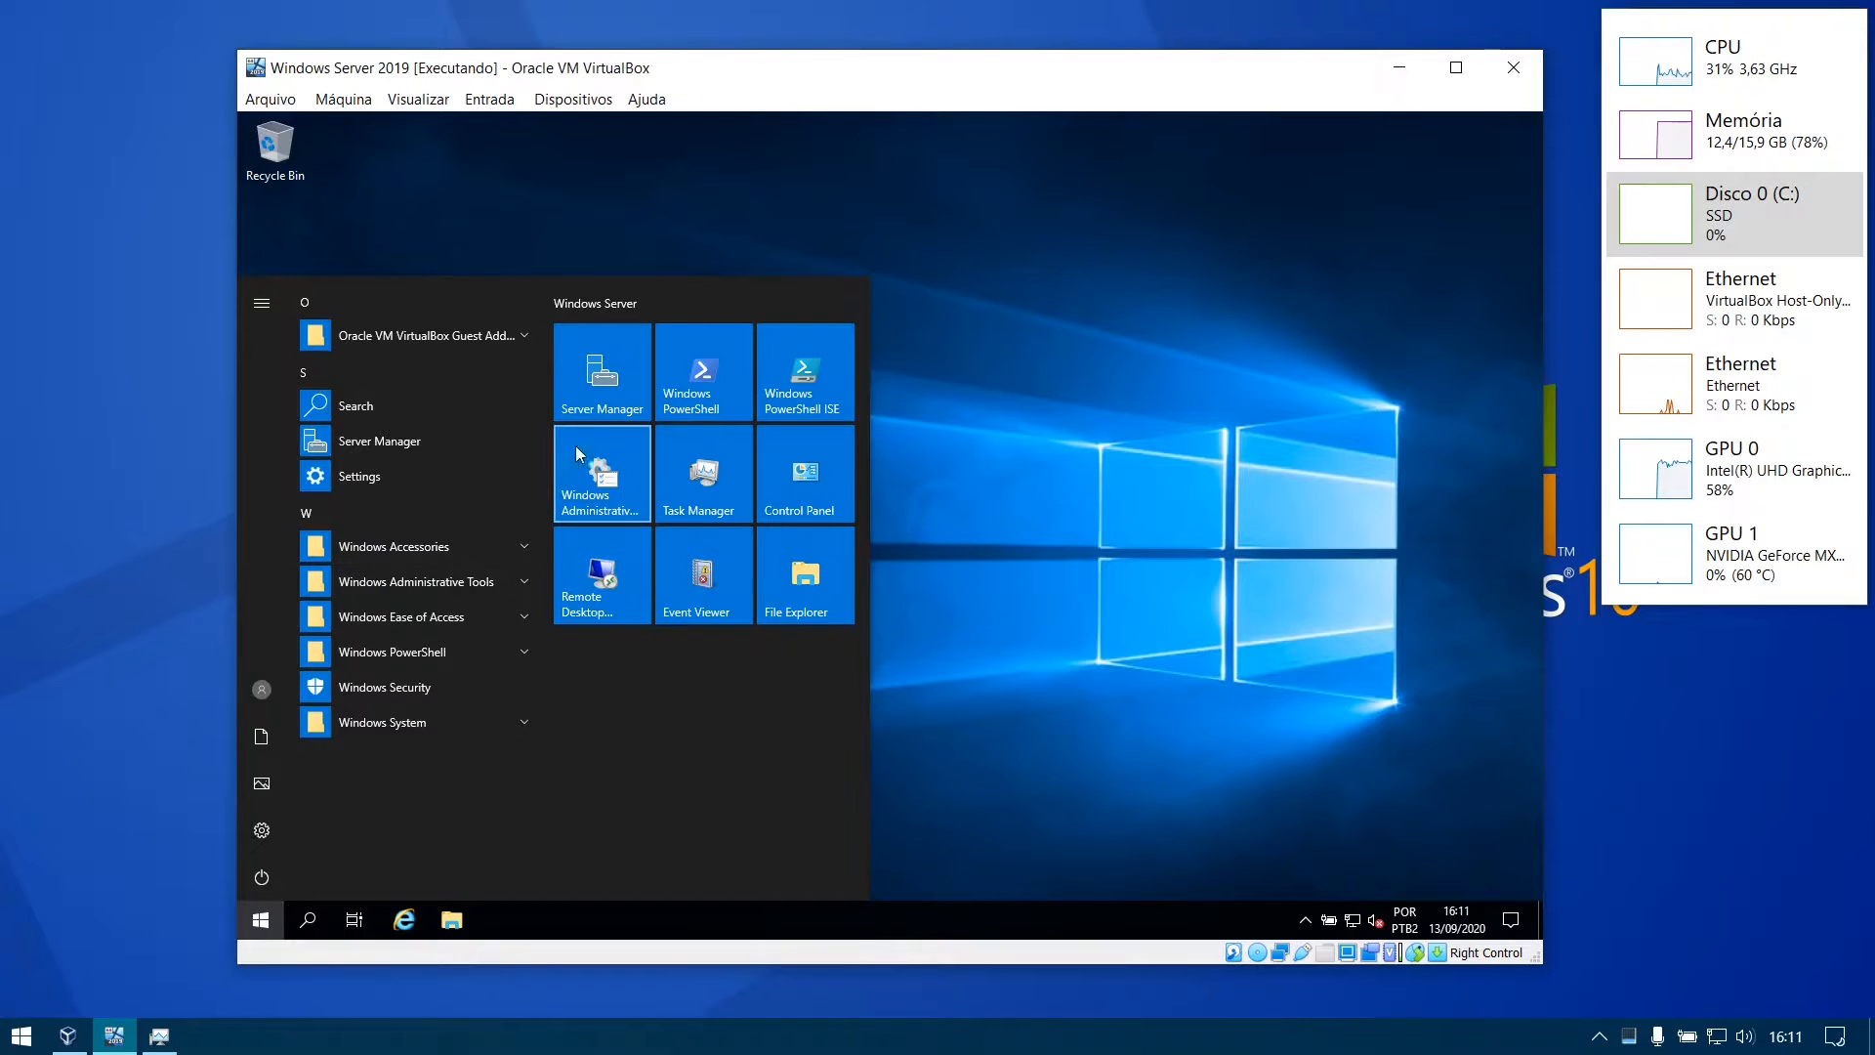
click(606, 394)
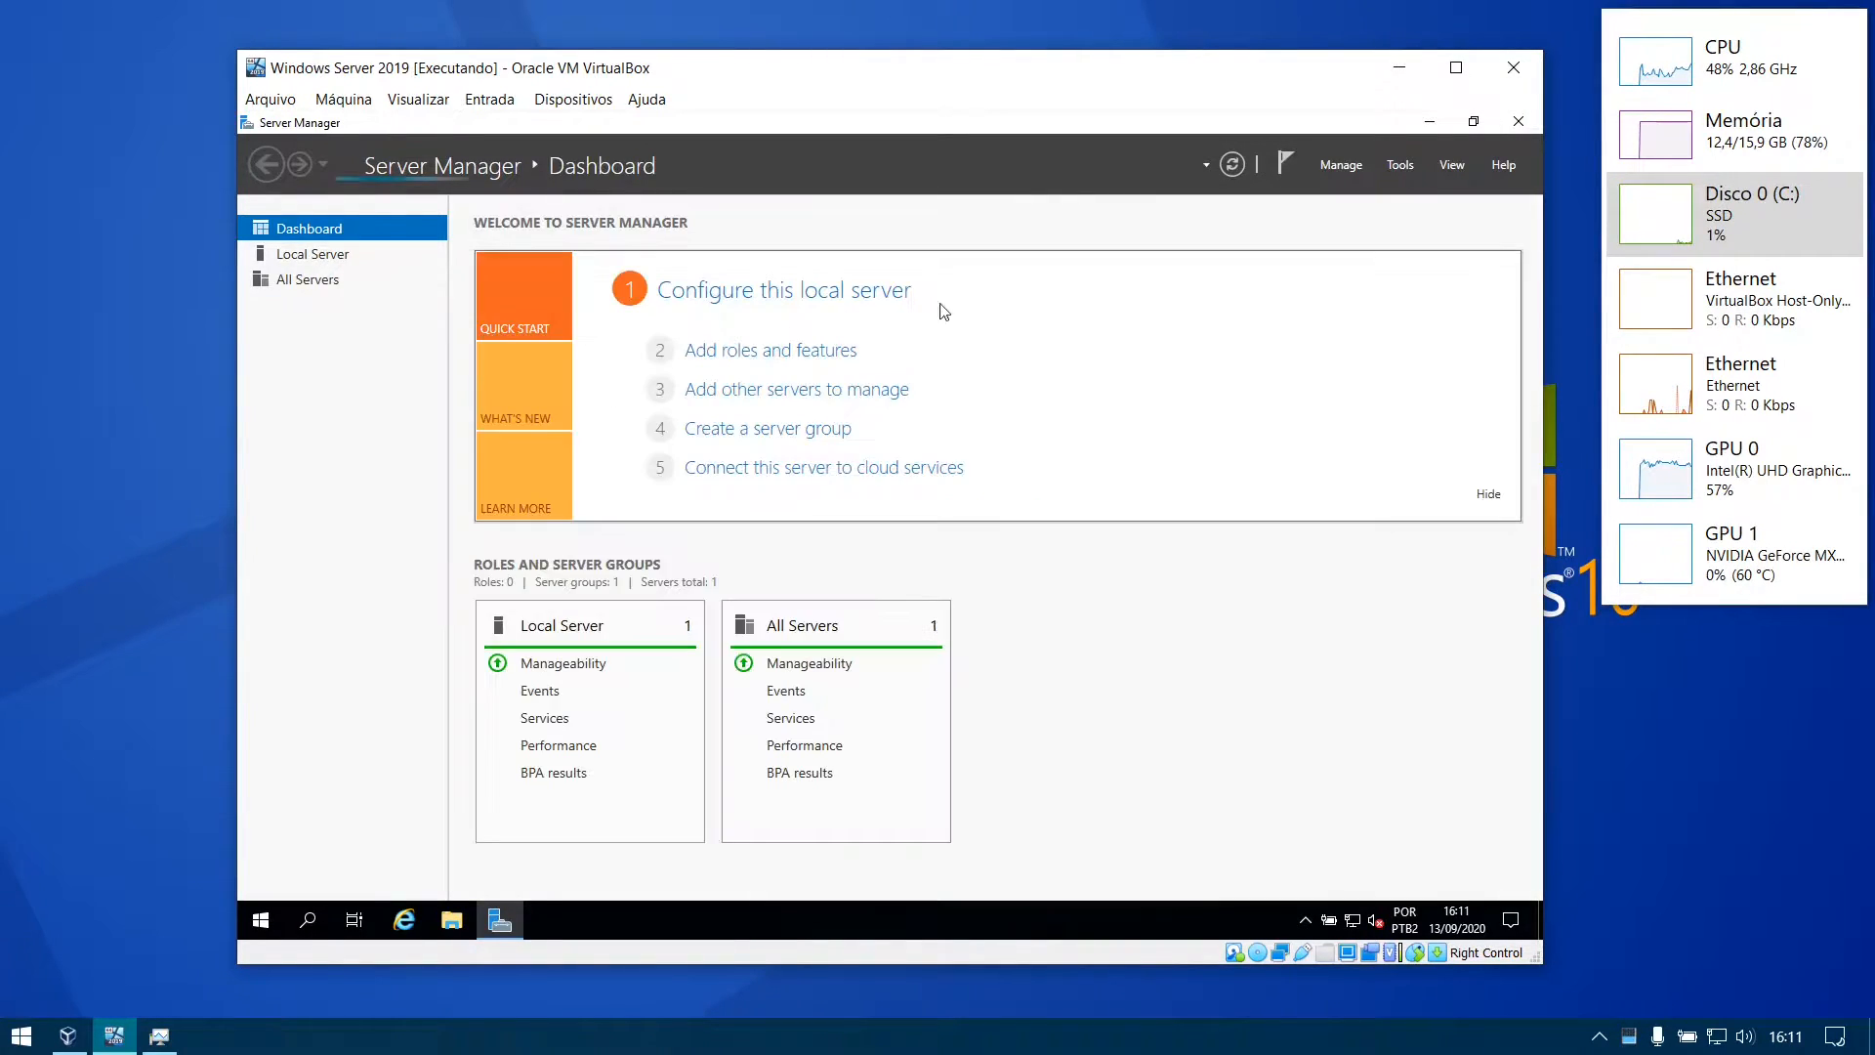
click(1336, 168)
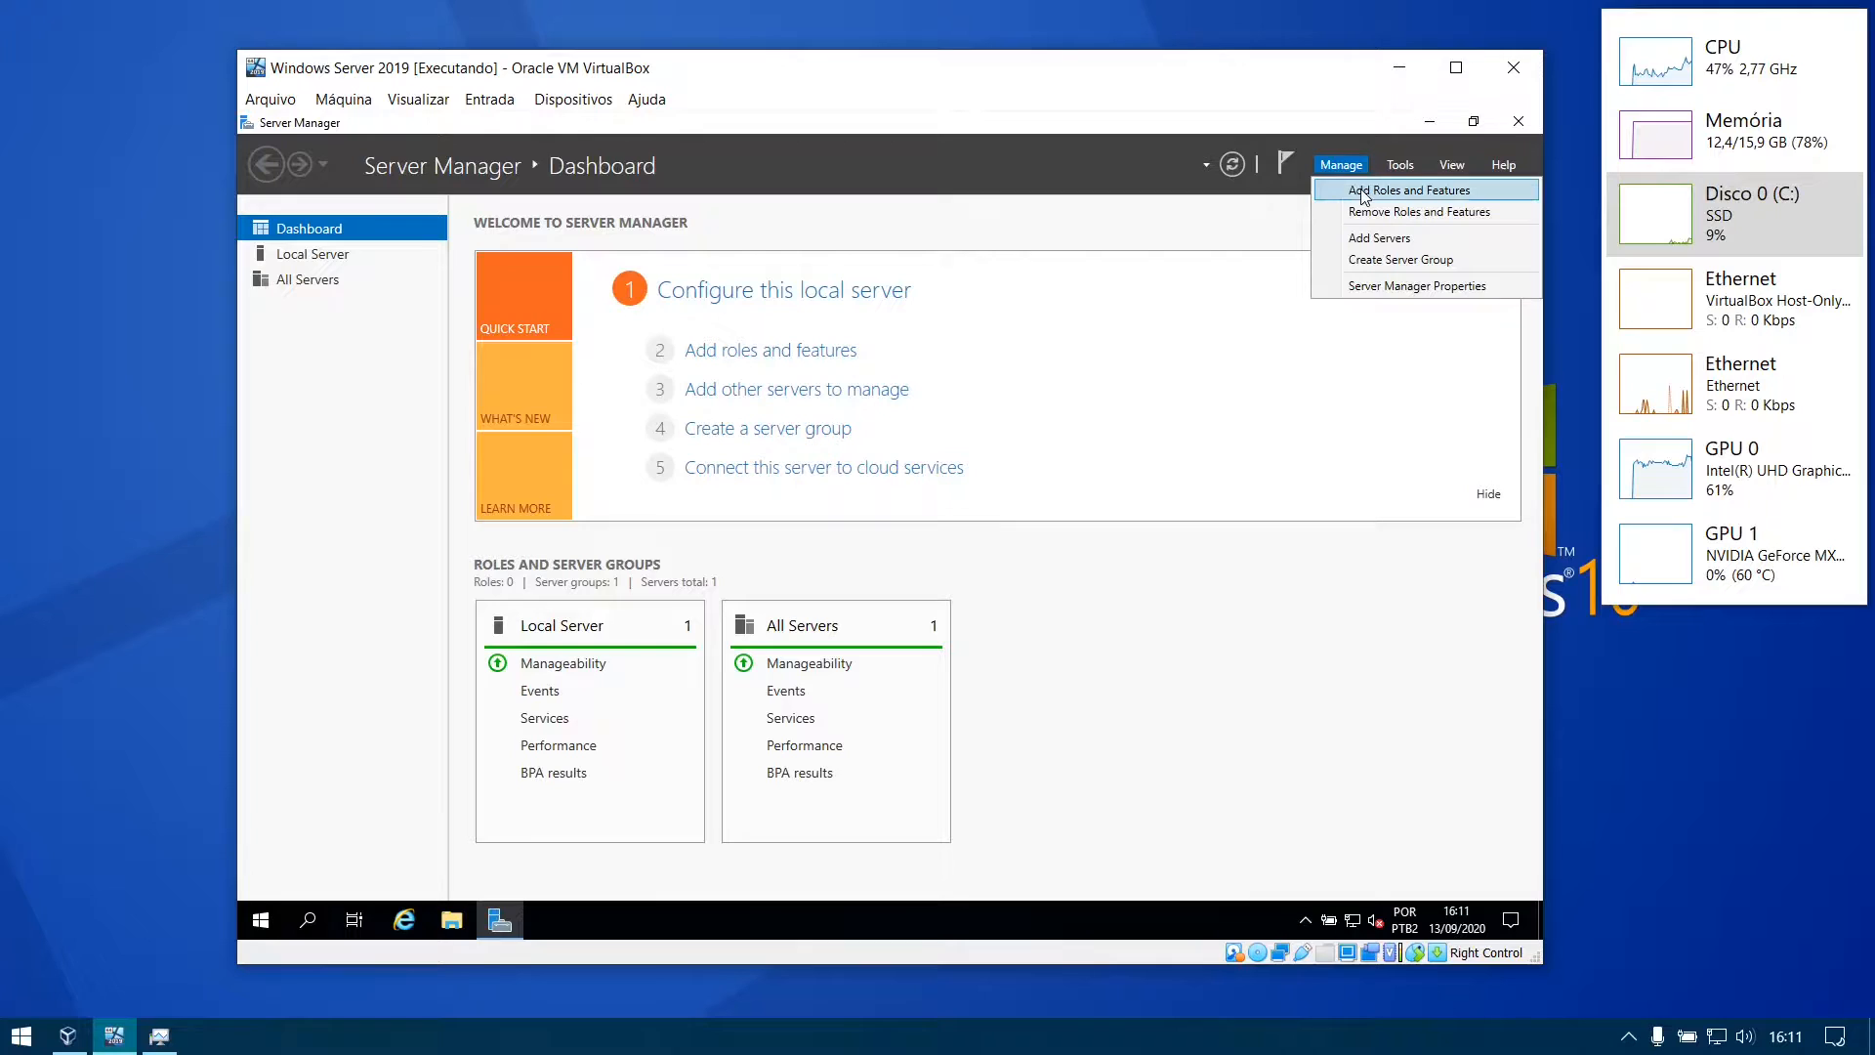
click(1365, 195)
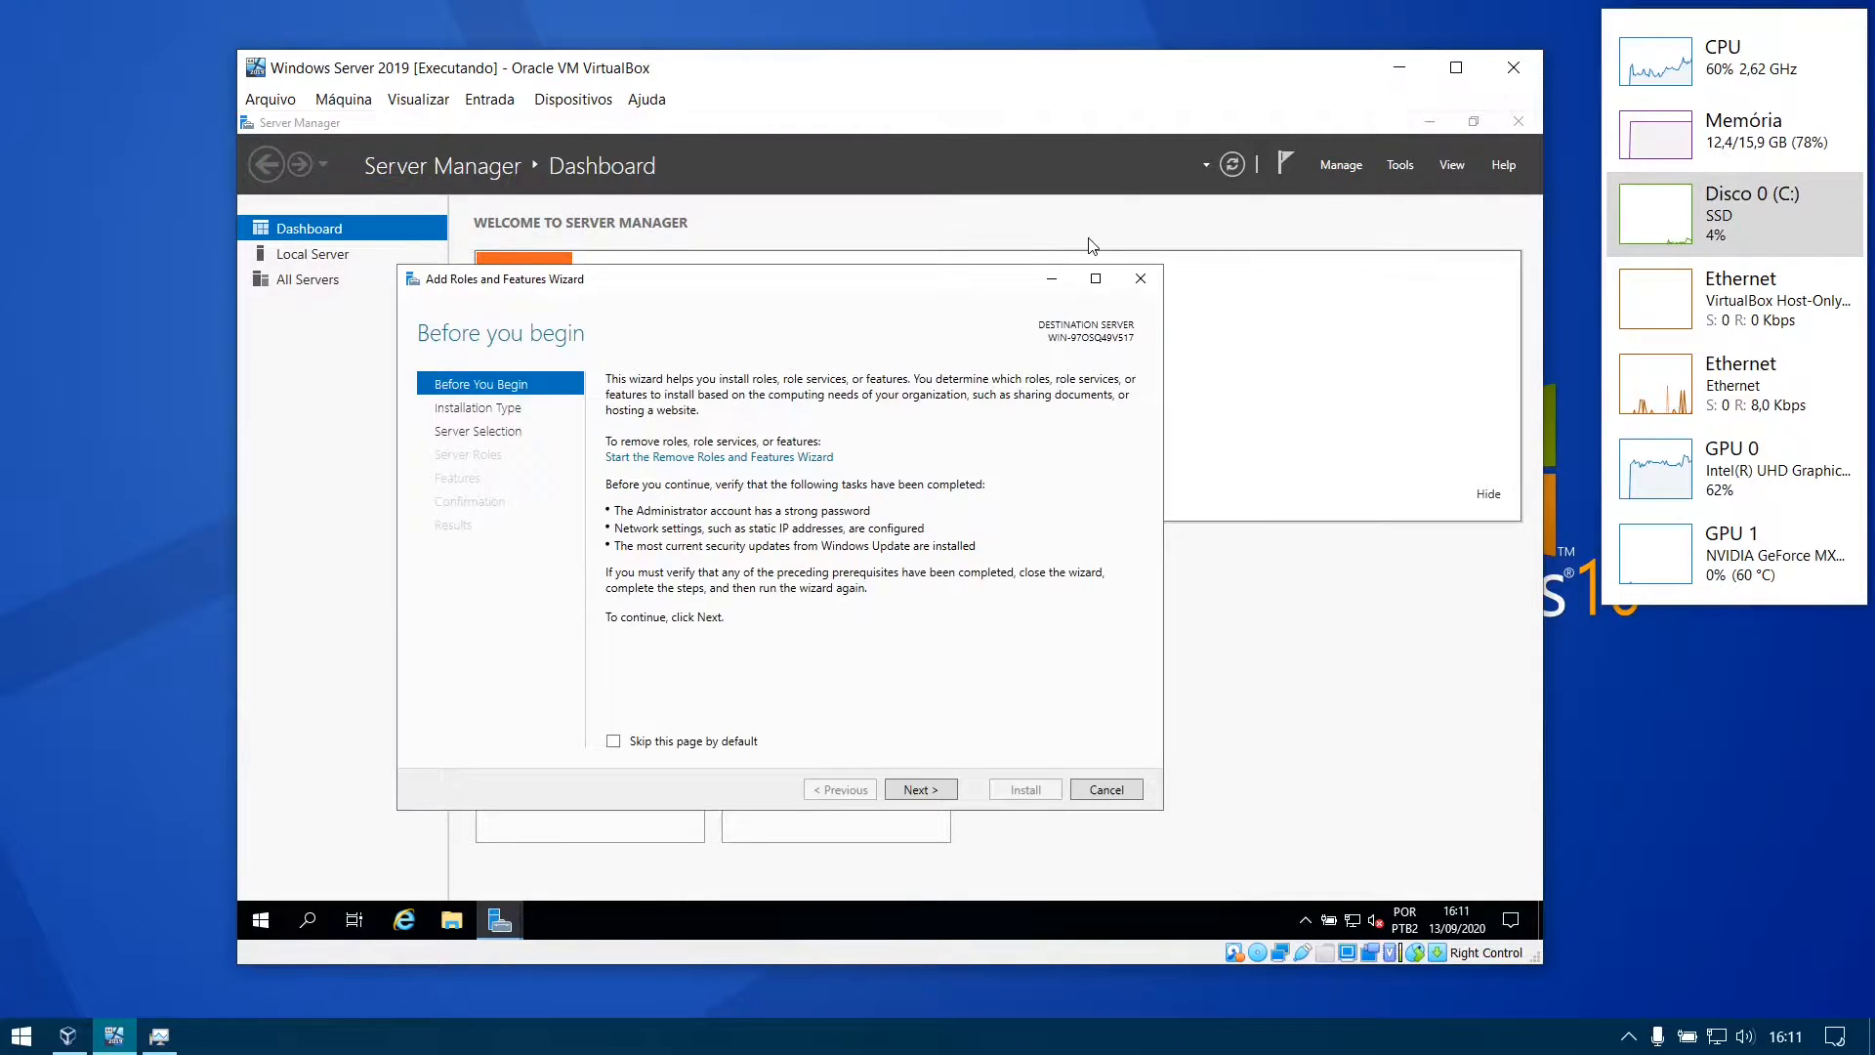
Advance the wizard to the server roles with a role-based or feature-based installation on the preselected server
drag(856, 292, 952, 277)
click(1015, 777)
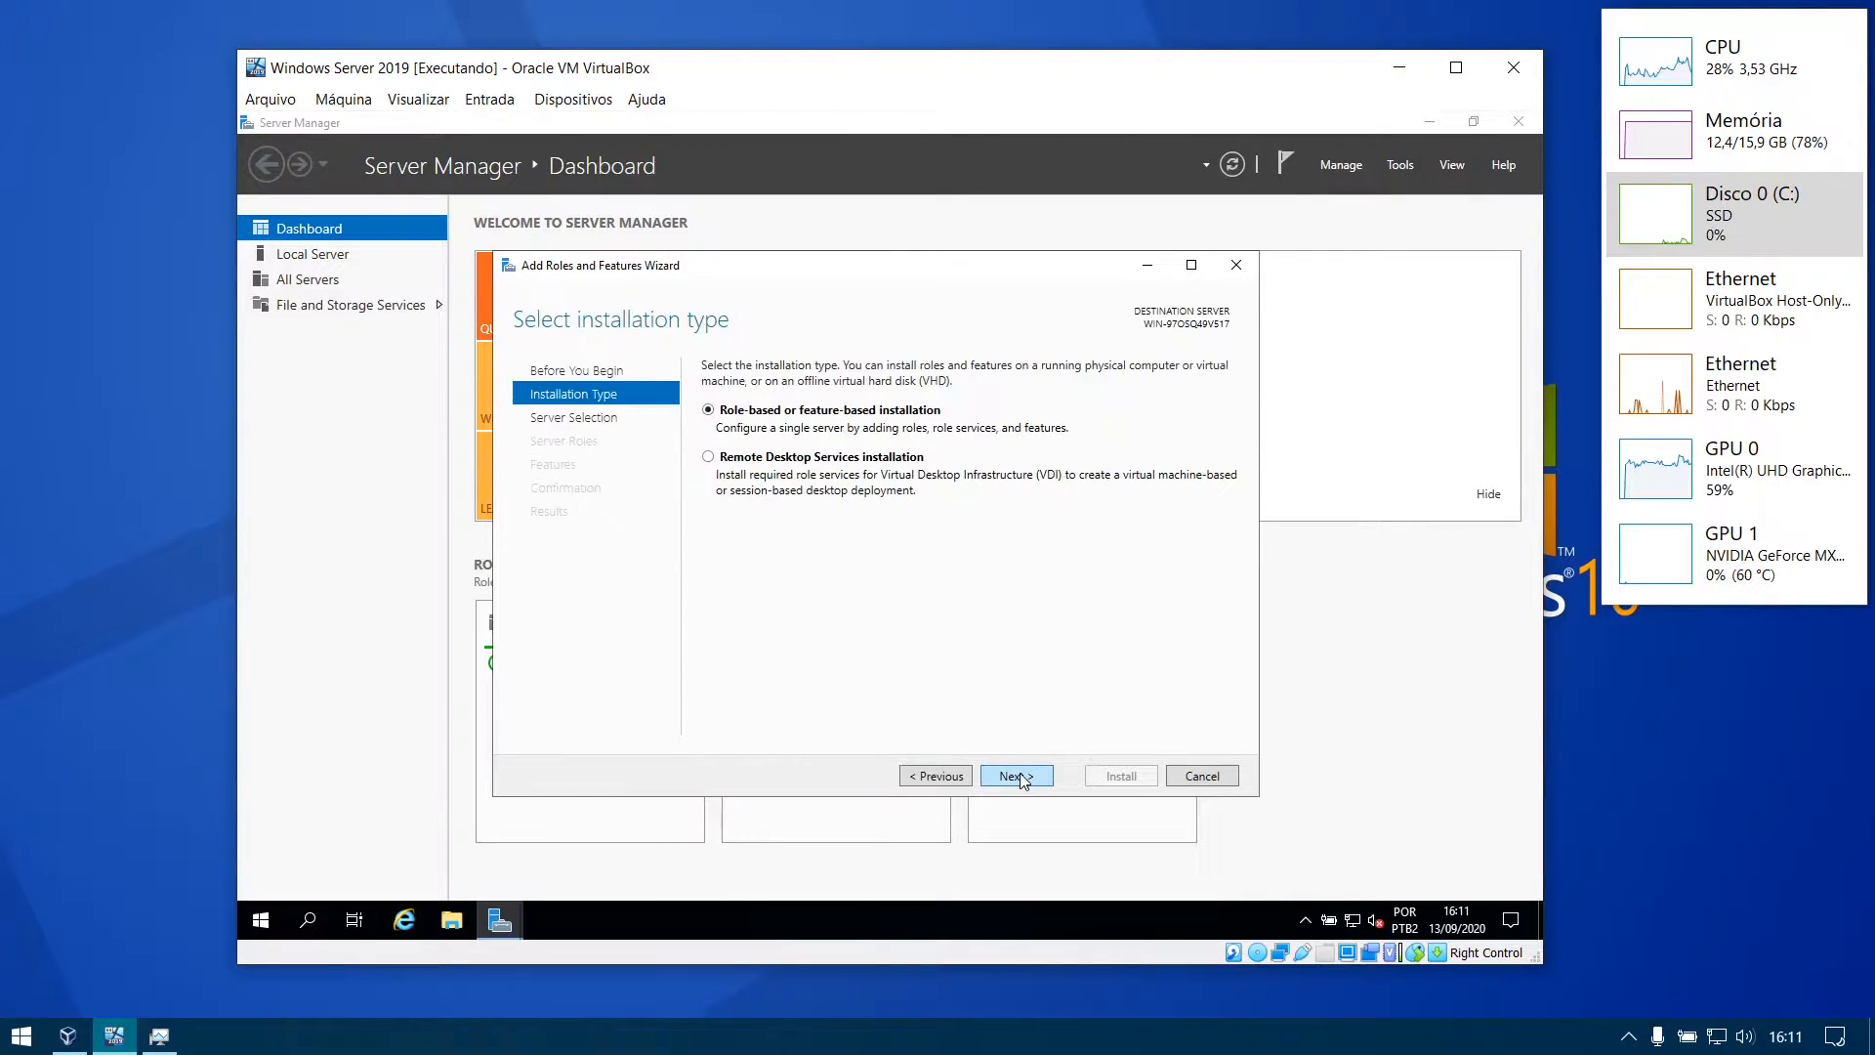
click(1016, 776)
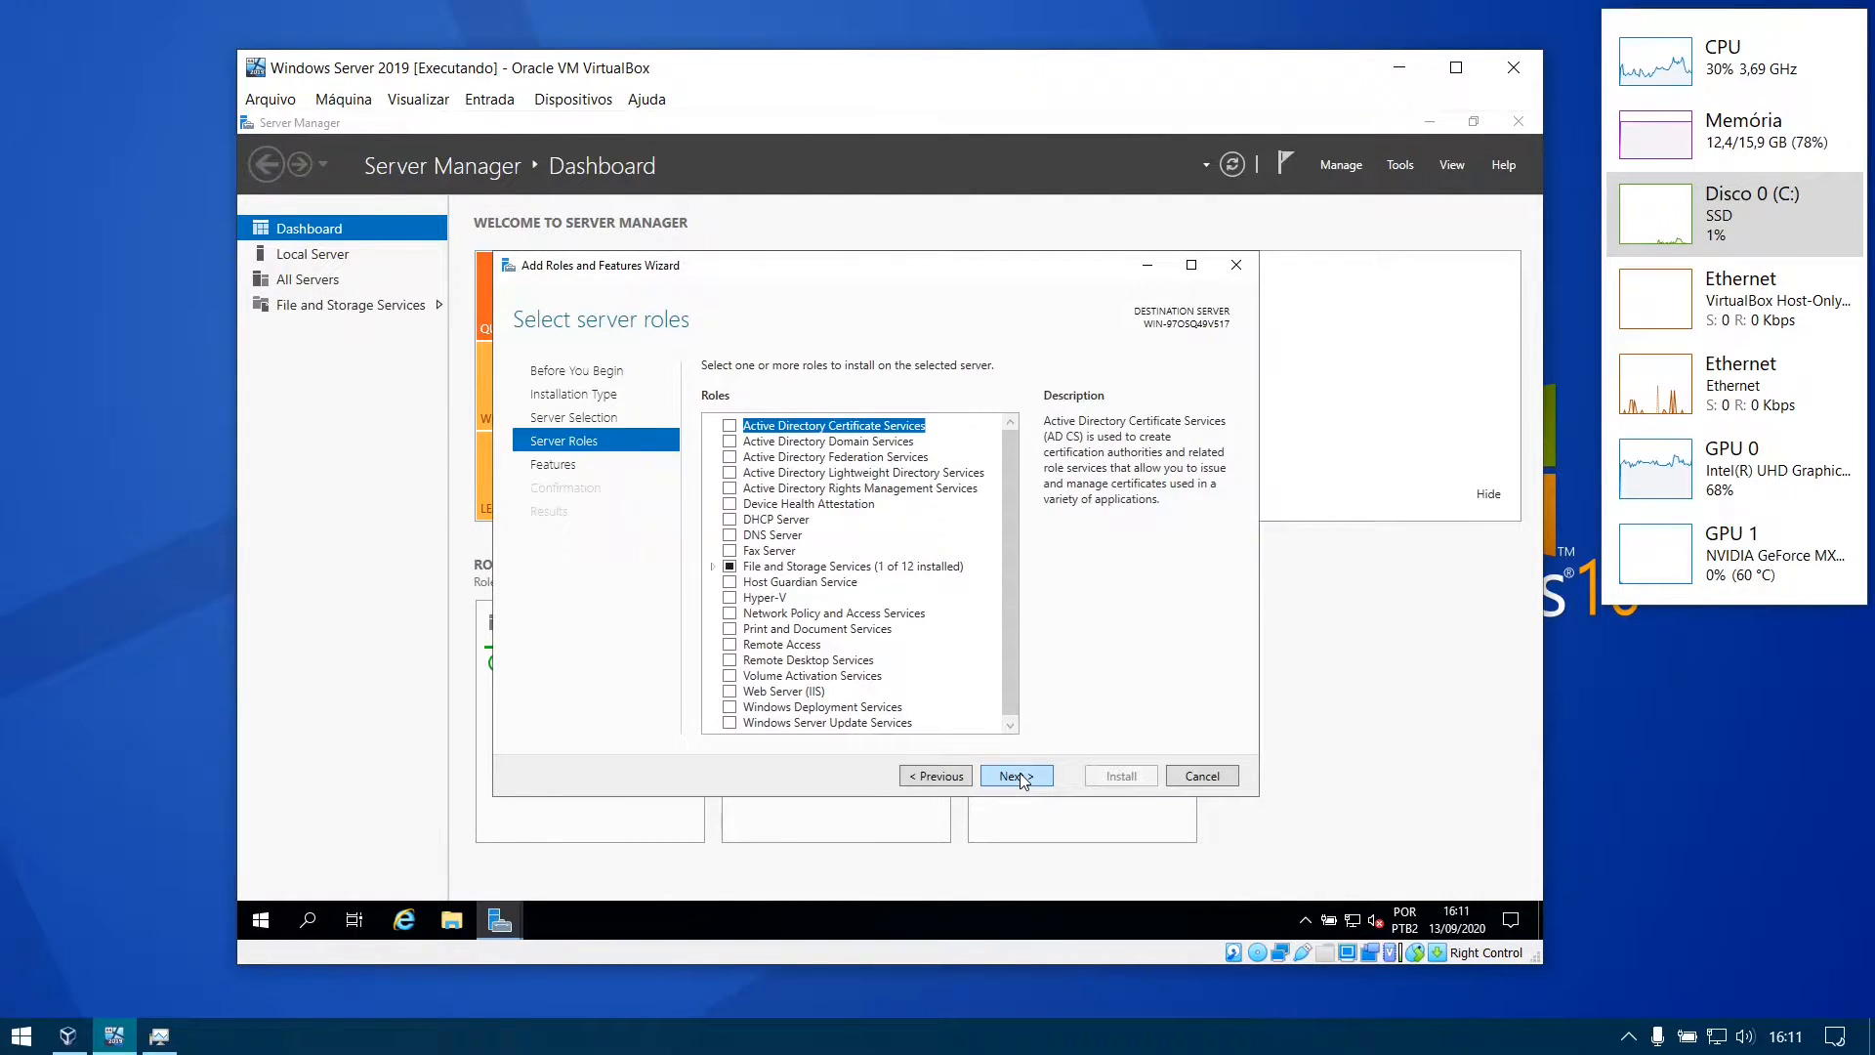
Select the Web Server (IIS) role with its required management tools and proceed to its role services without adding other features
scroll(885, 557, down, 1)
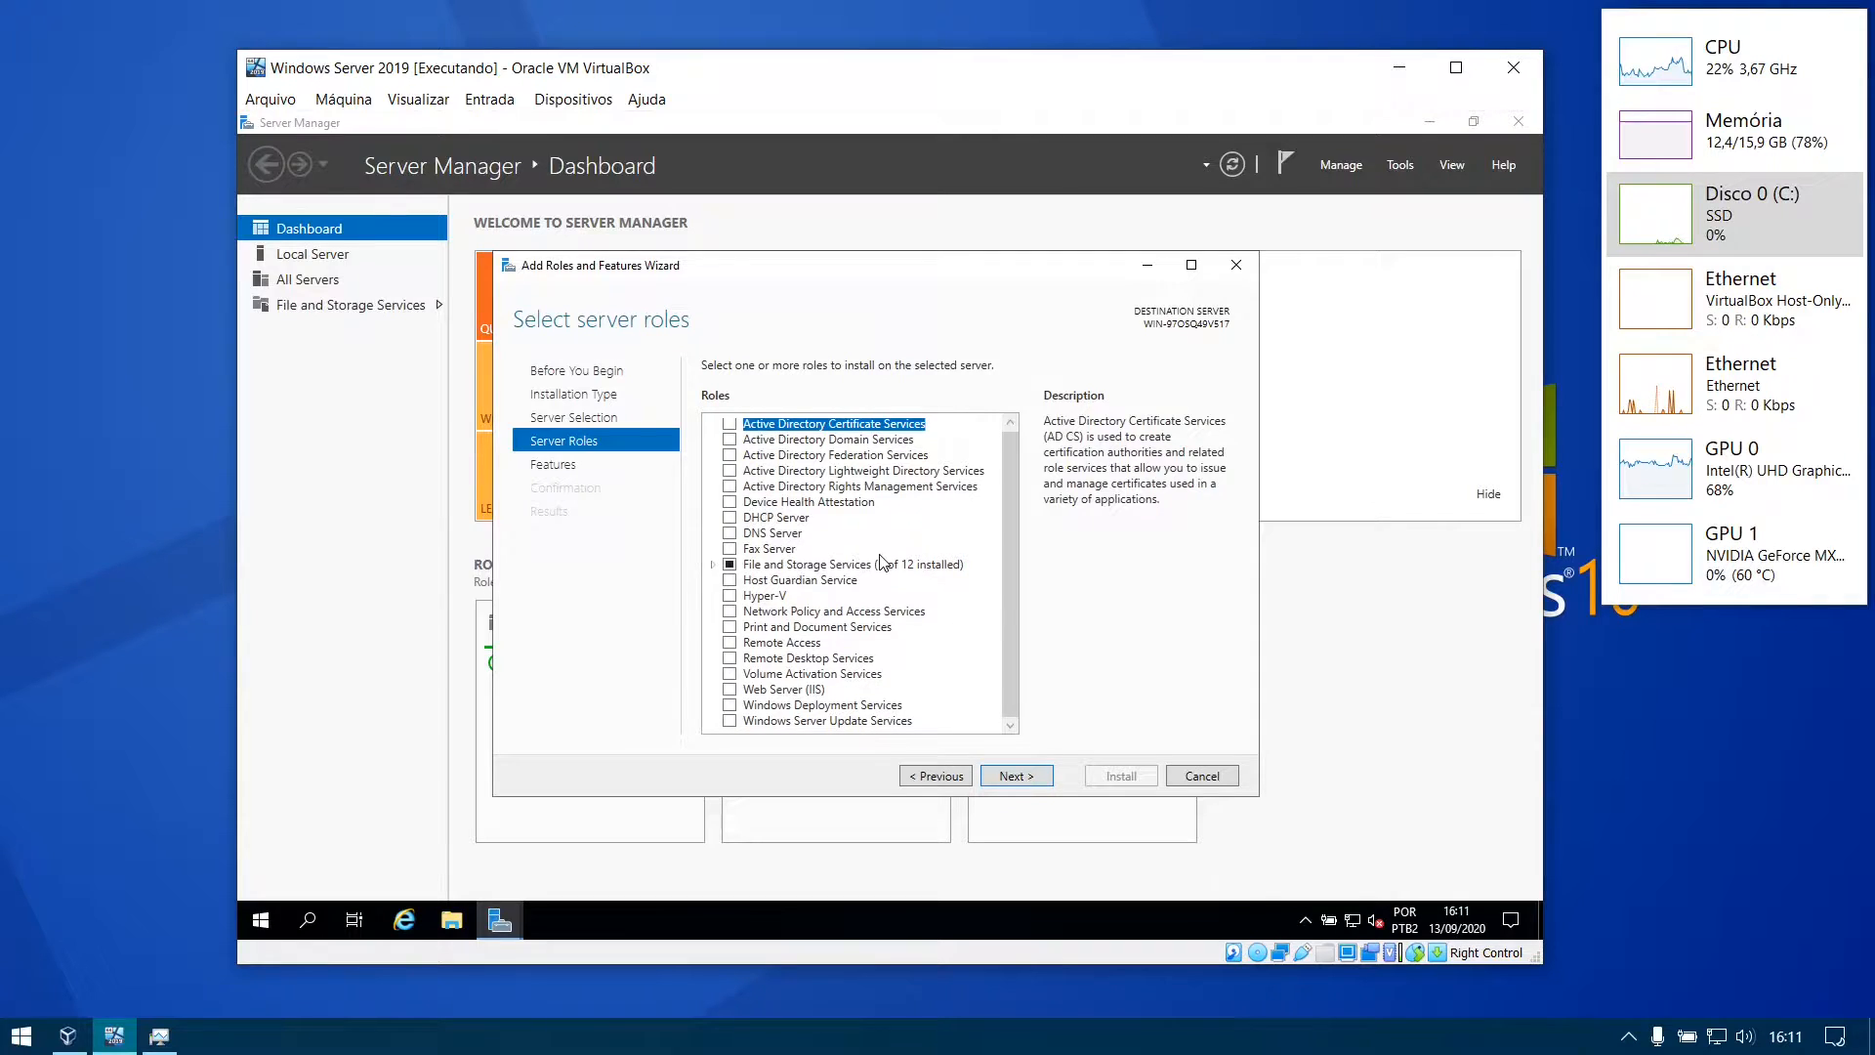
click(730, 689)
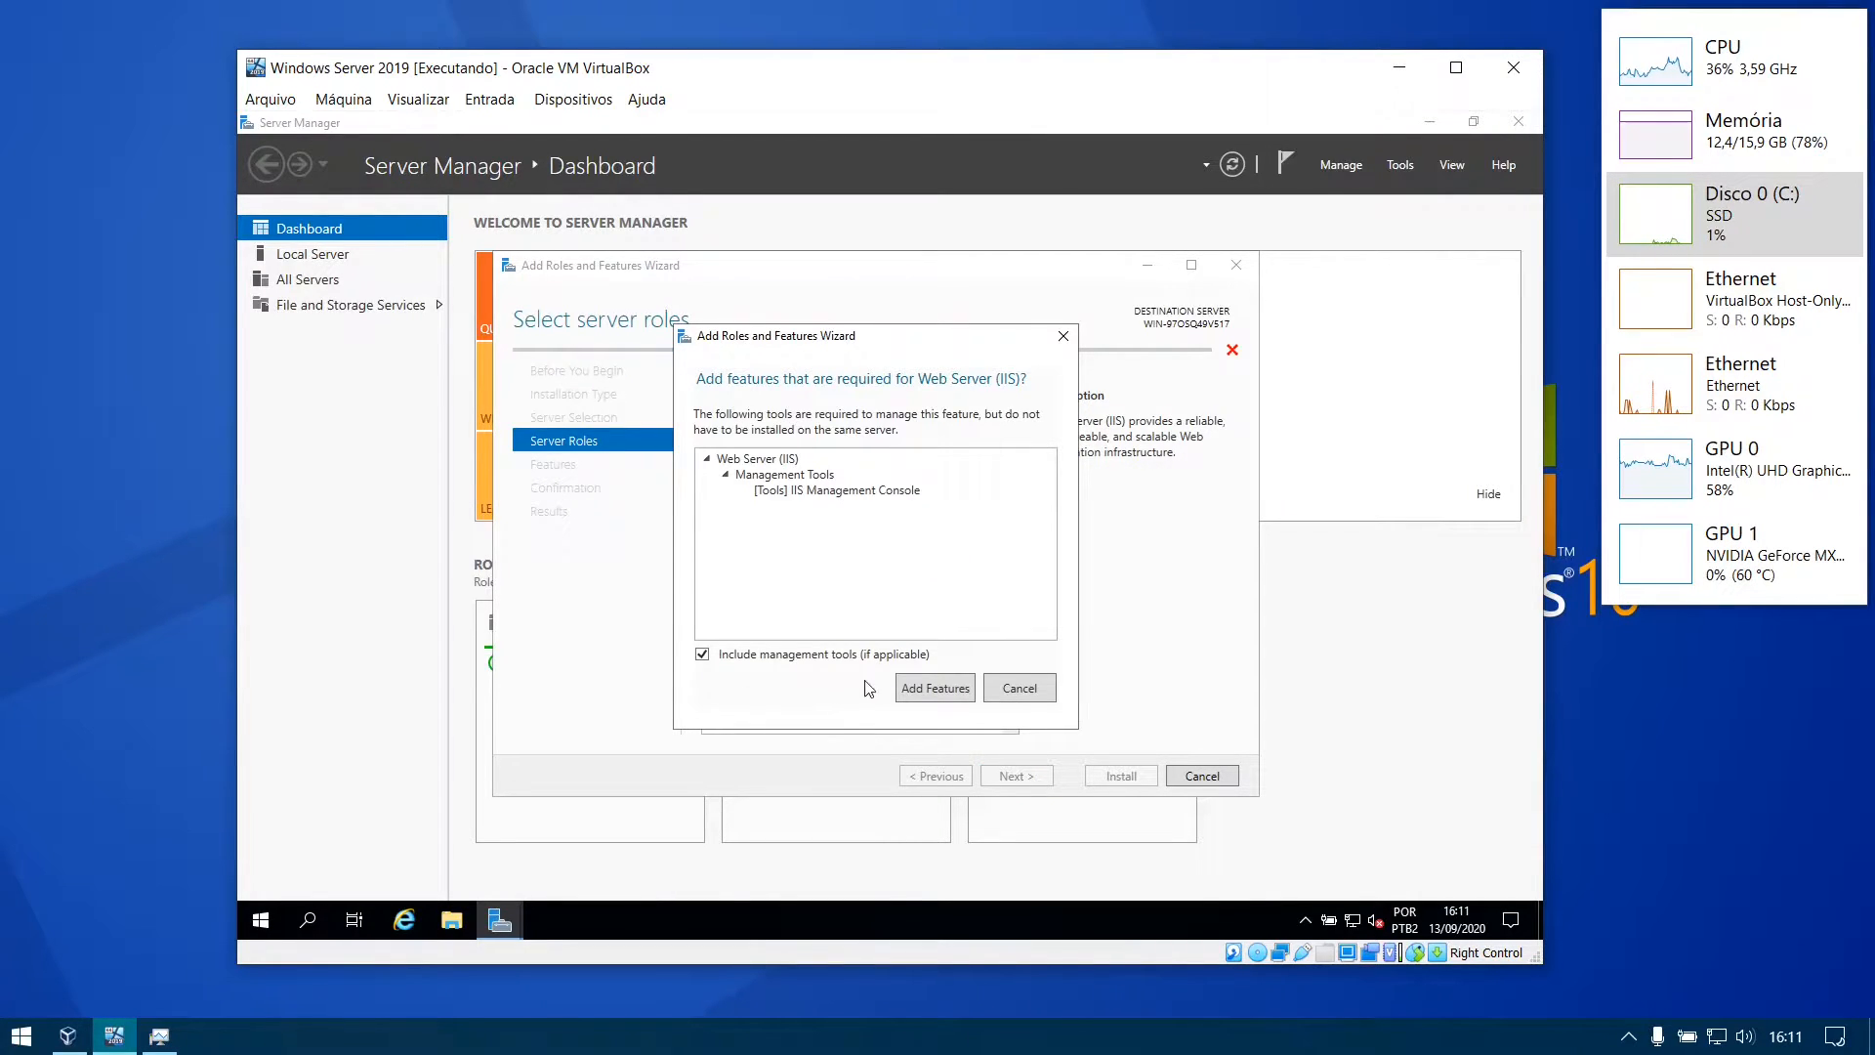
click(928, 688)
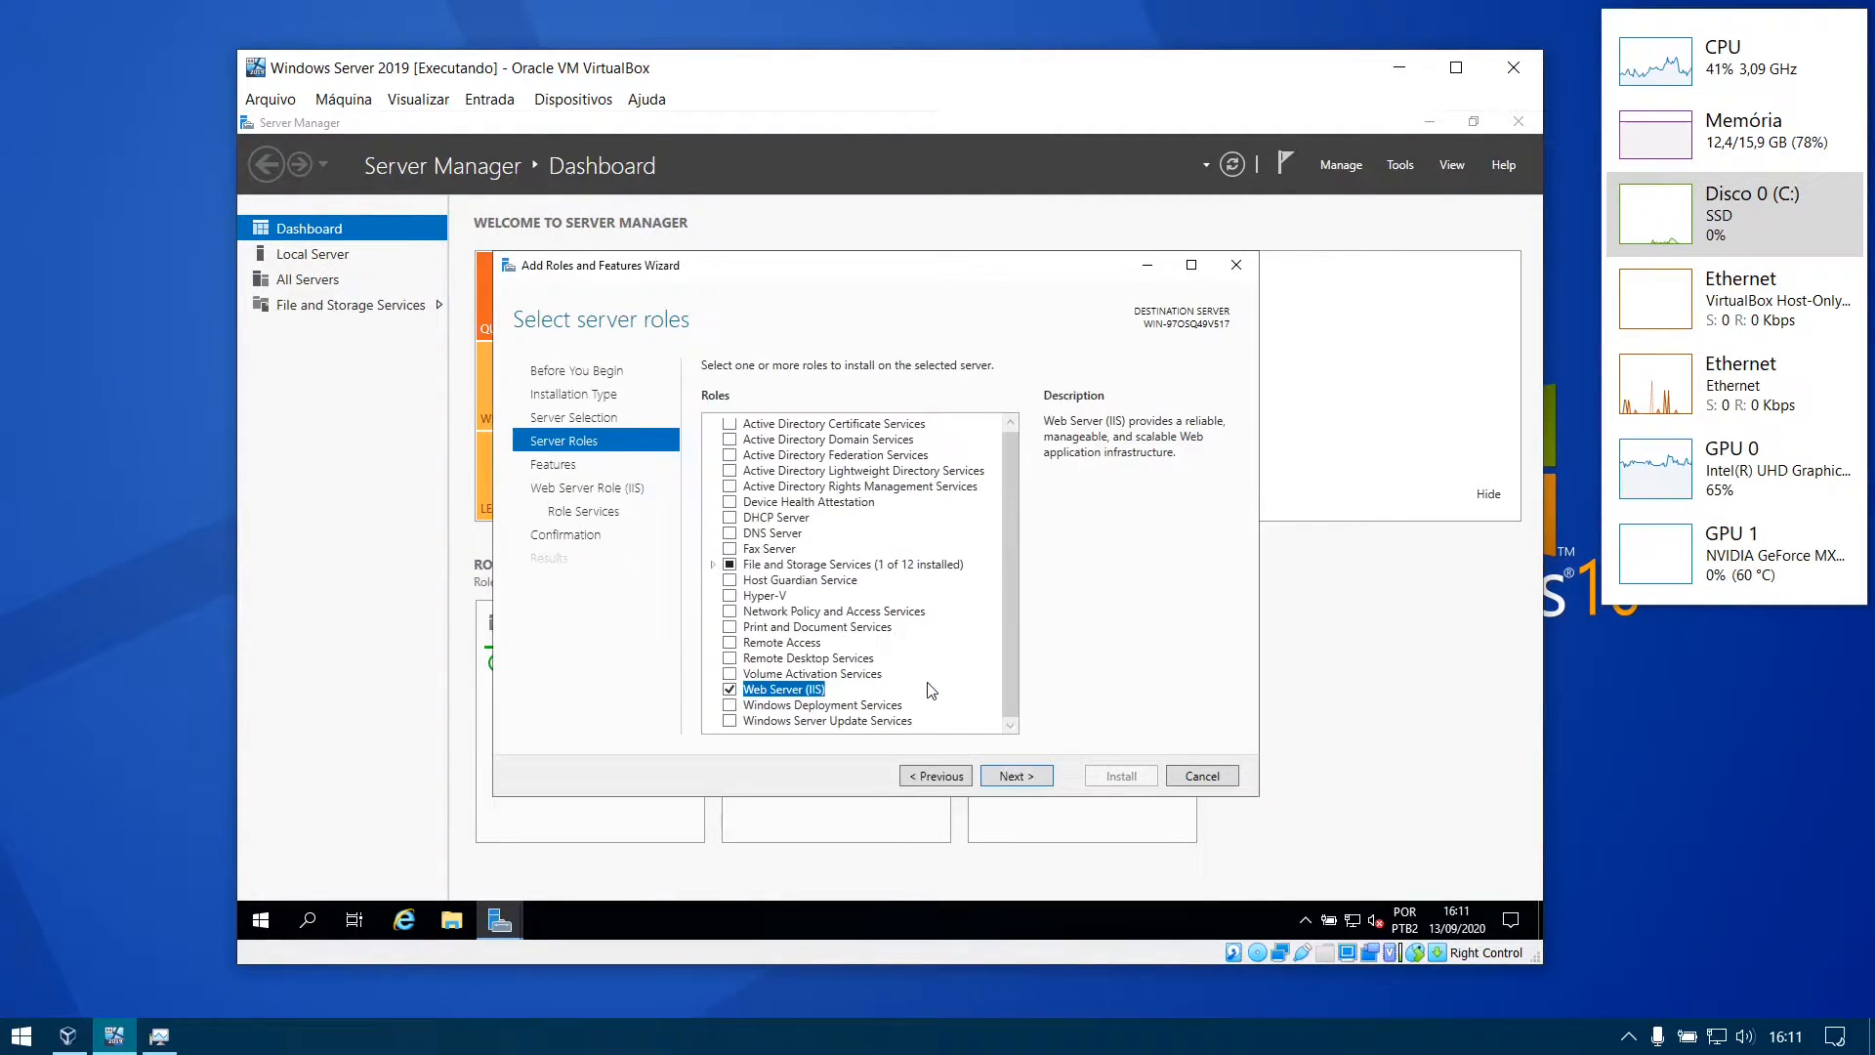
click(999, 778)
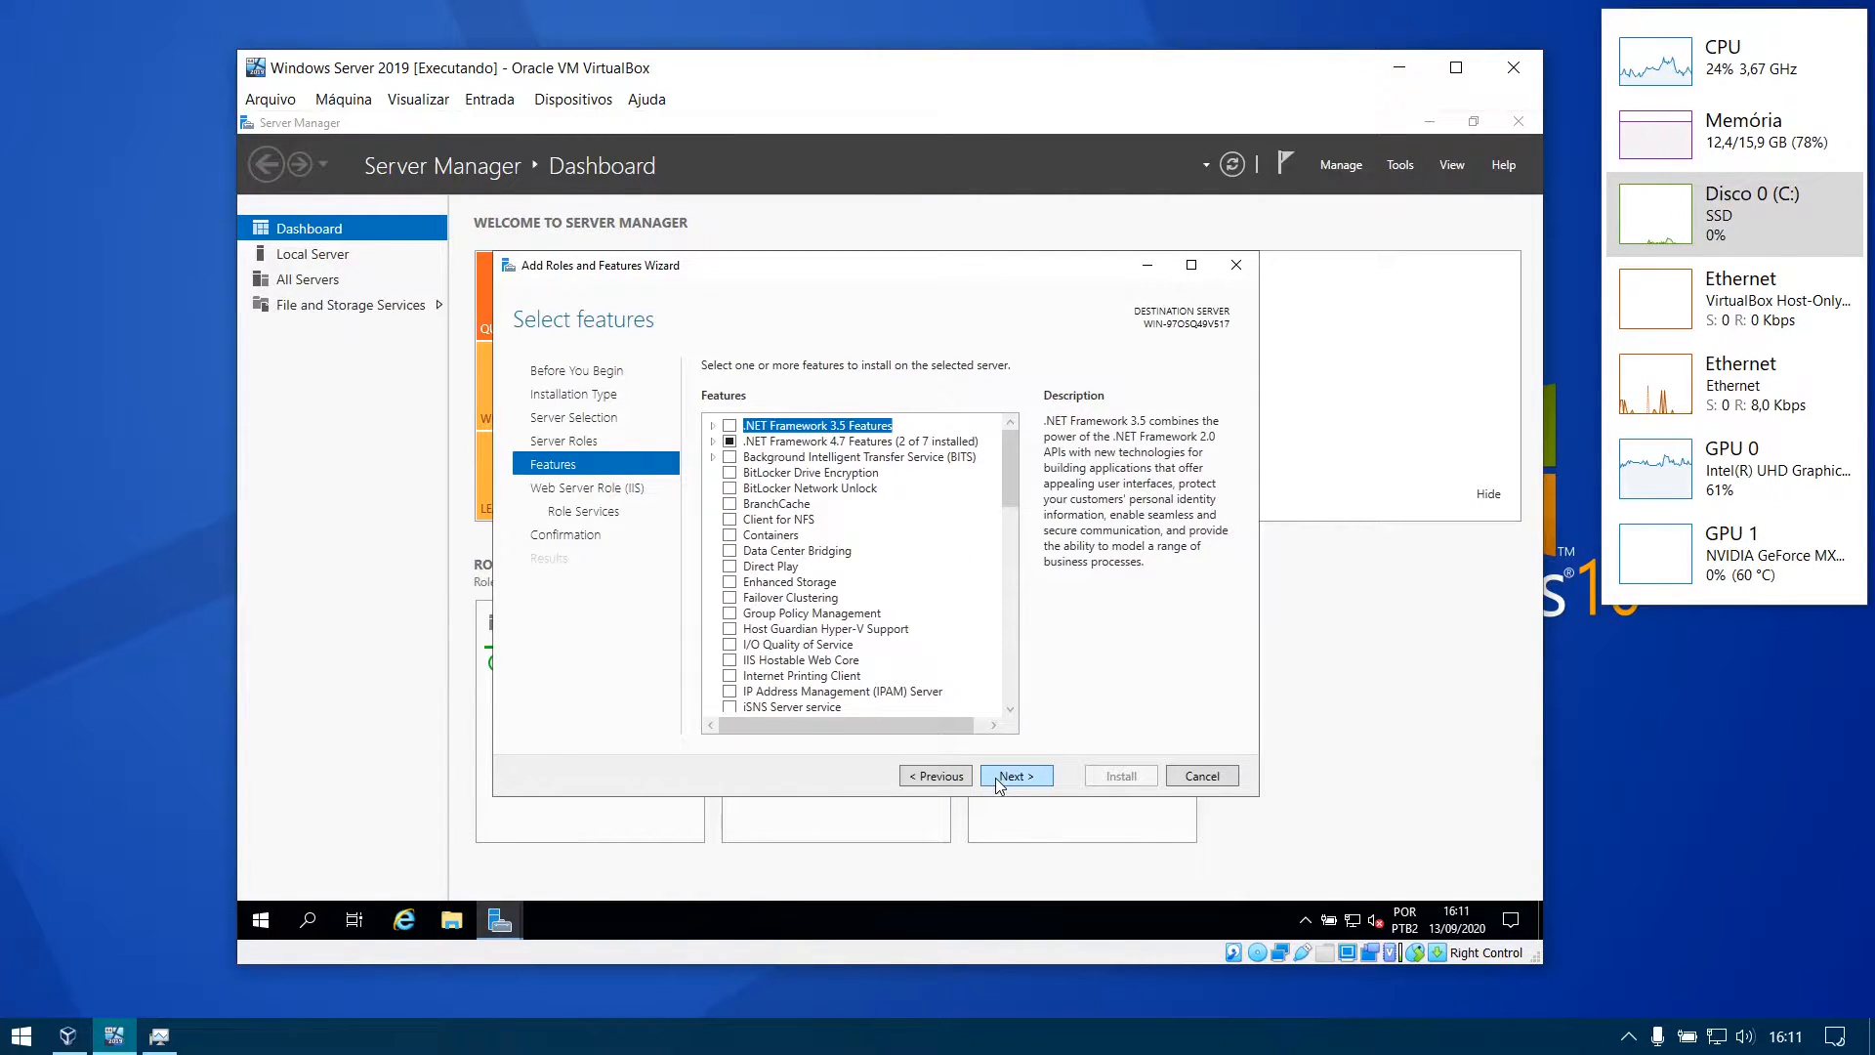
click(994, 777)
click(994, 777)
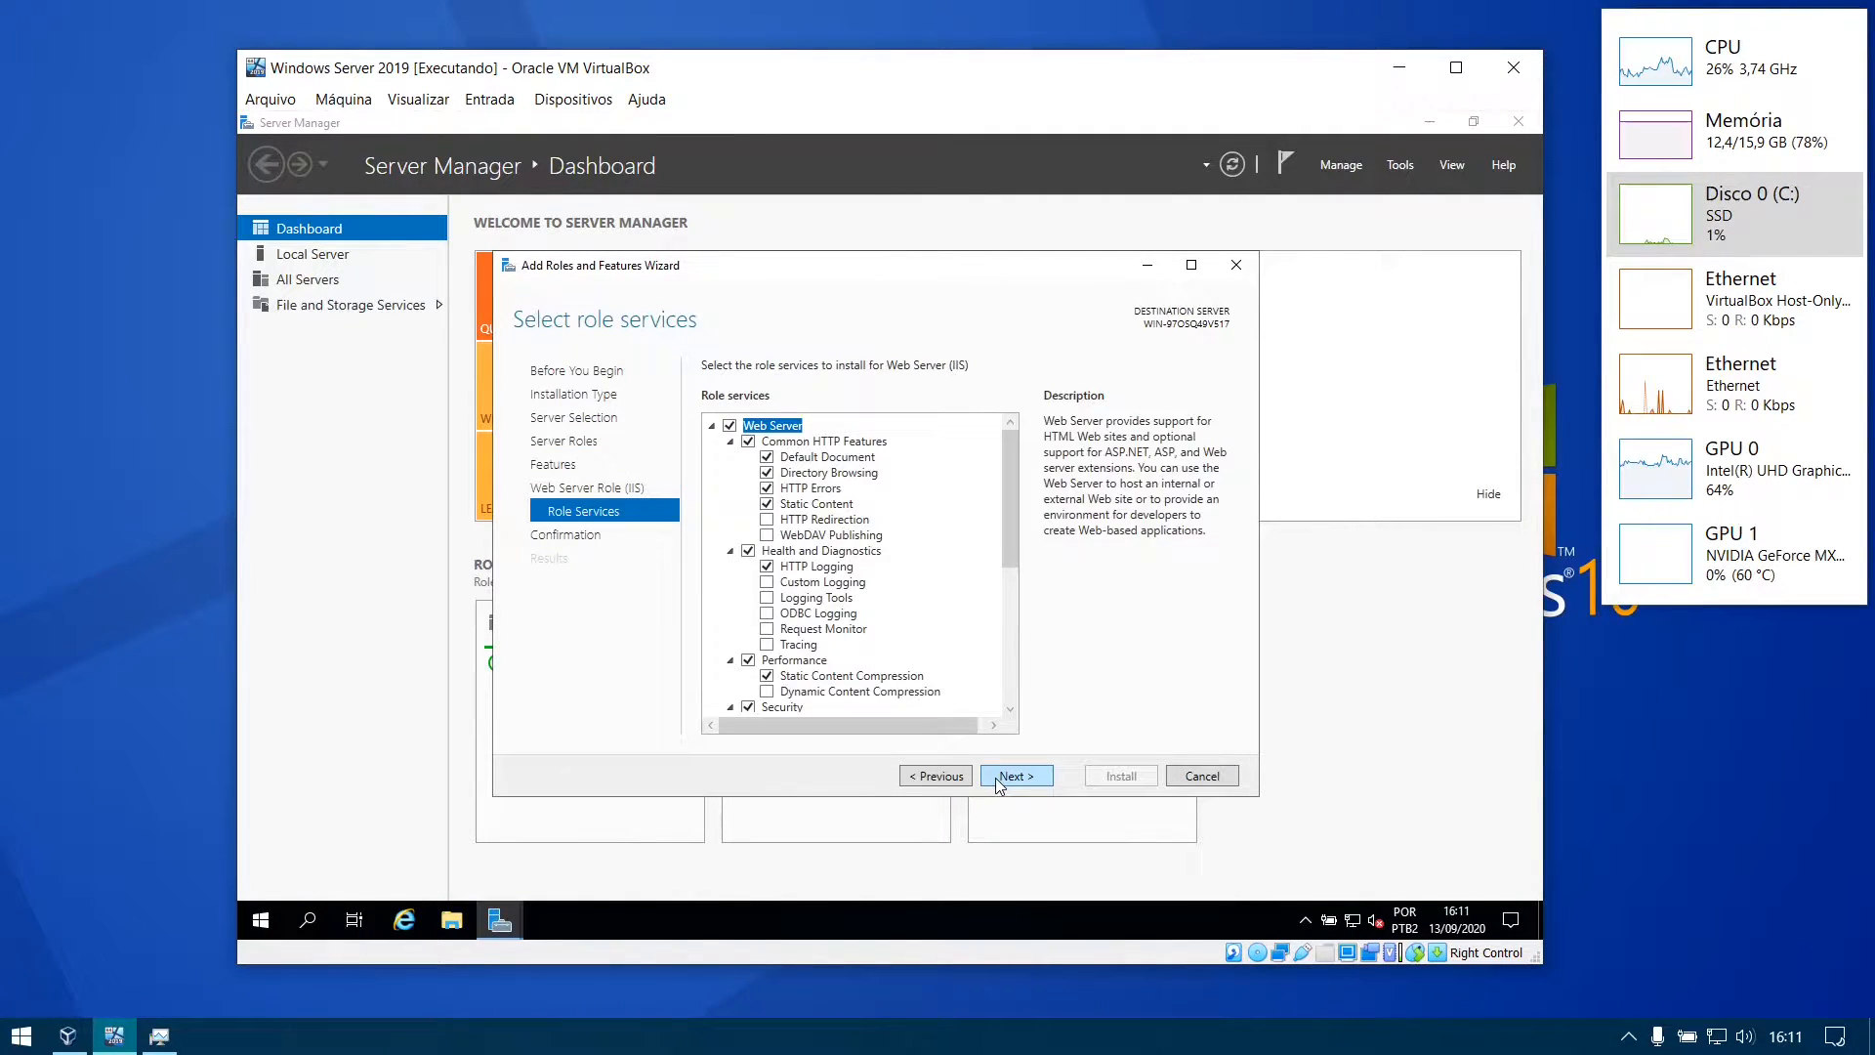
Select the HTTP Redirection, WebDAV Publishing, Custom Logging, Logging Tools and Tracing role services
click(768, 519)
click(768, 536)
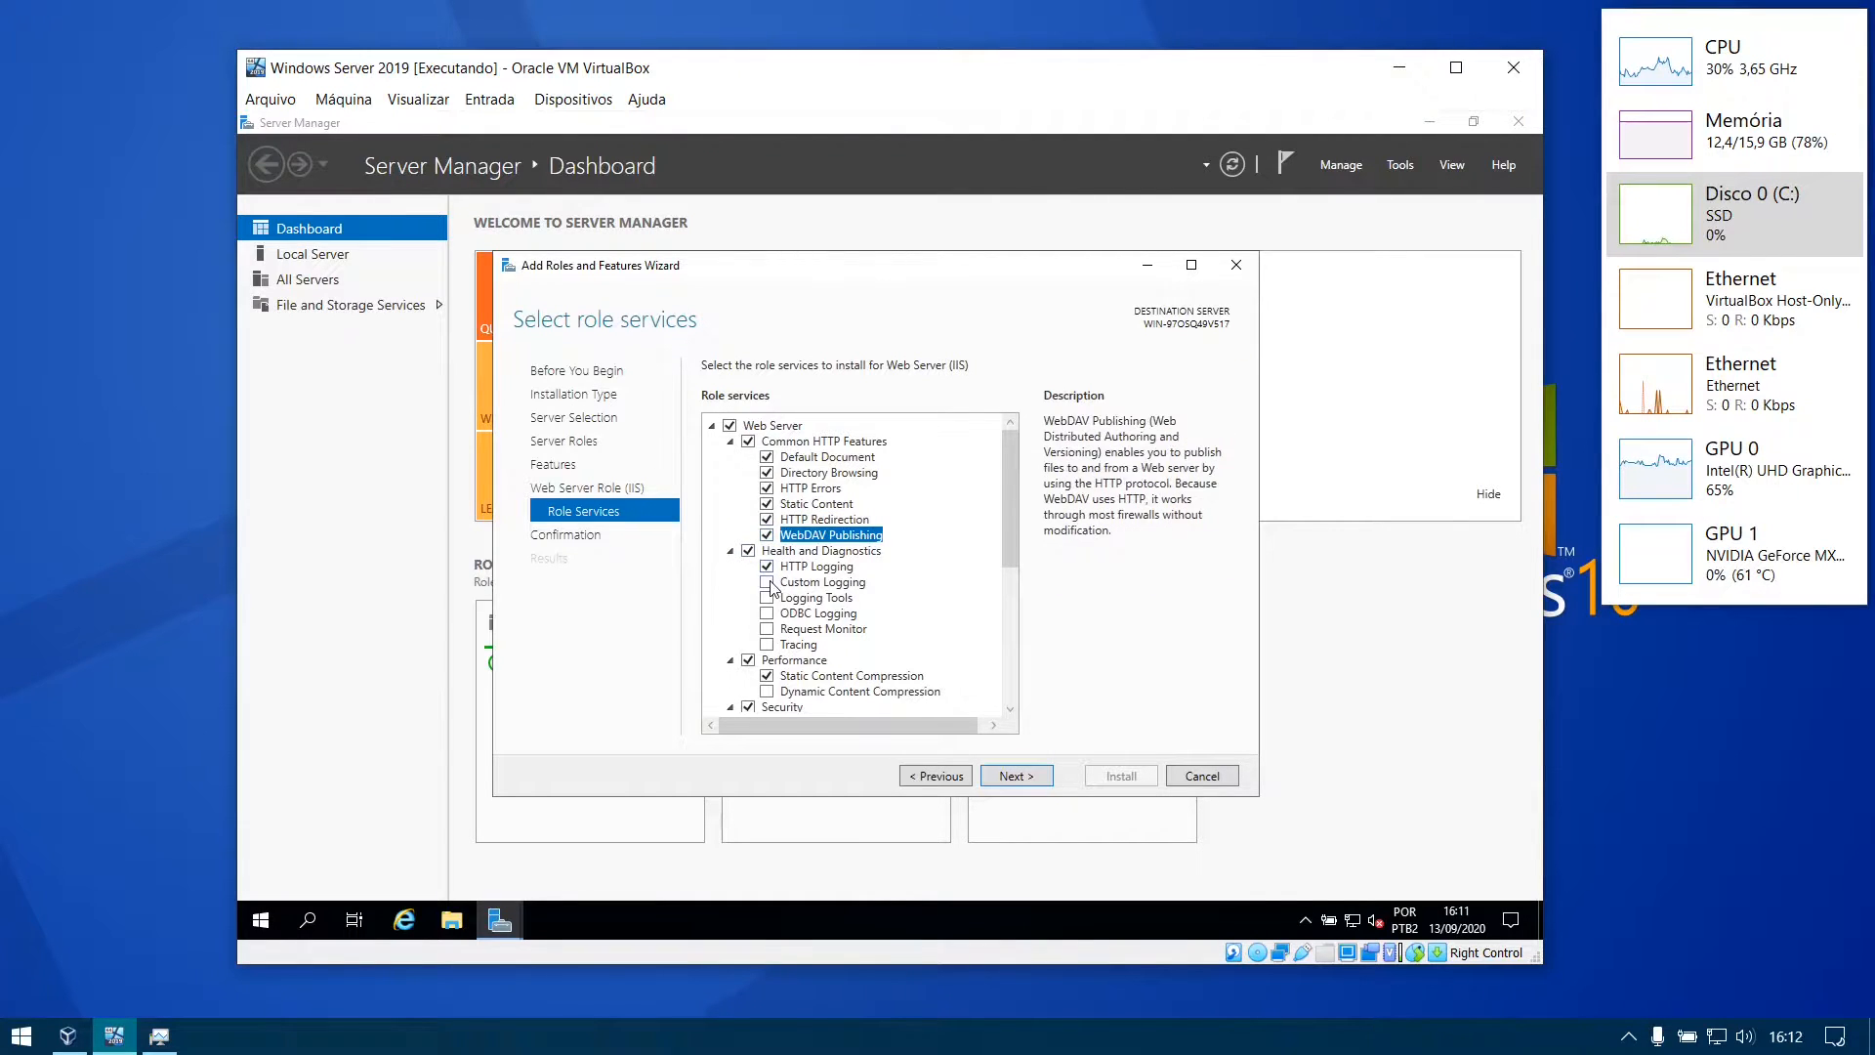
click(768, 583)
click(768, 598)
click(766, 644)
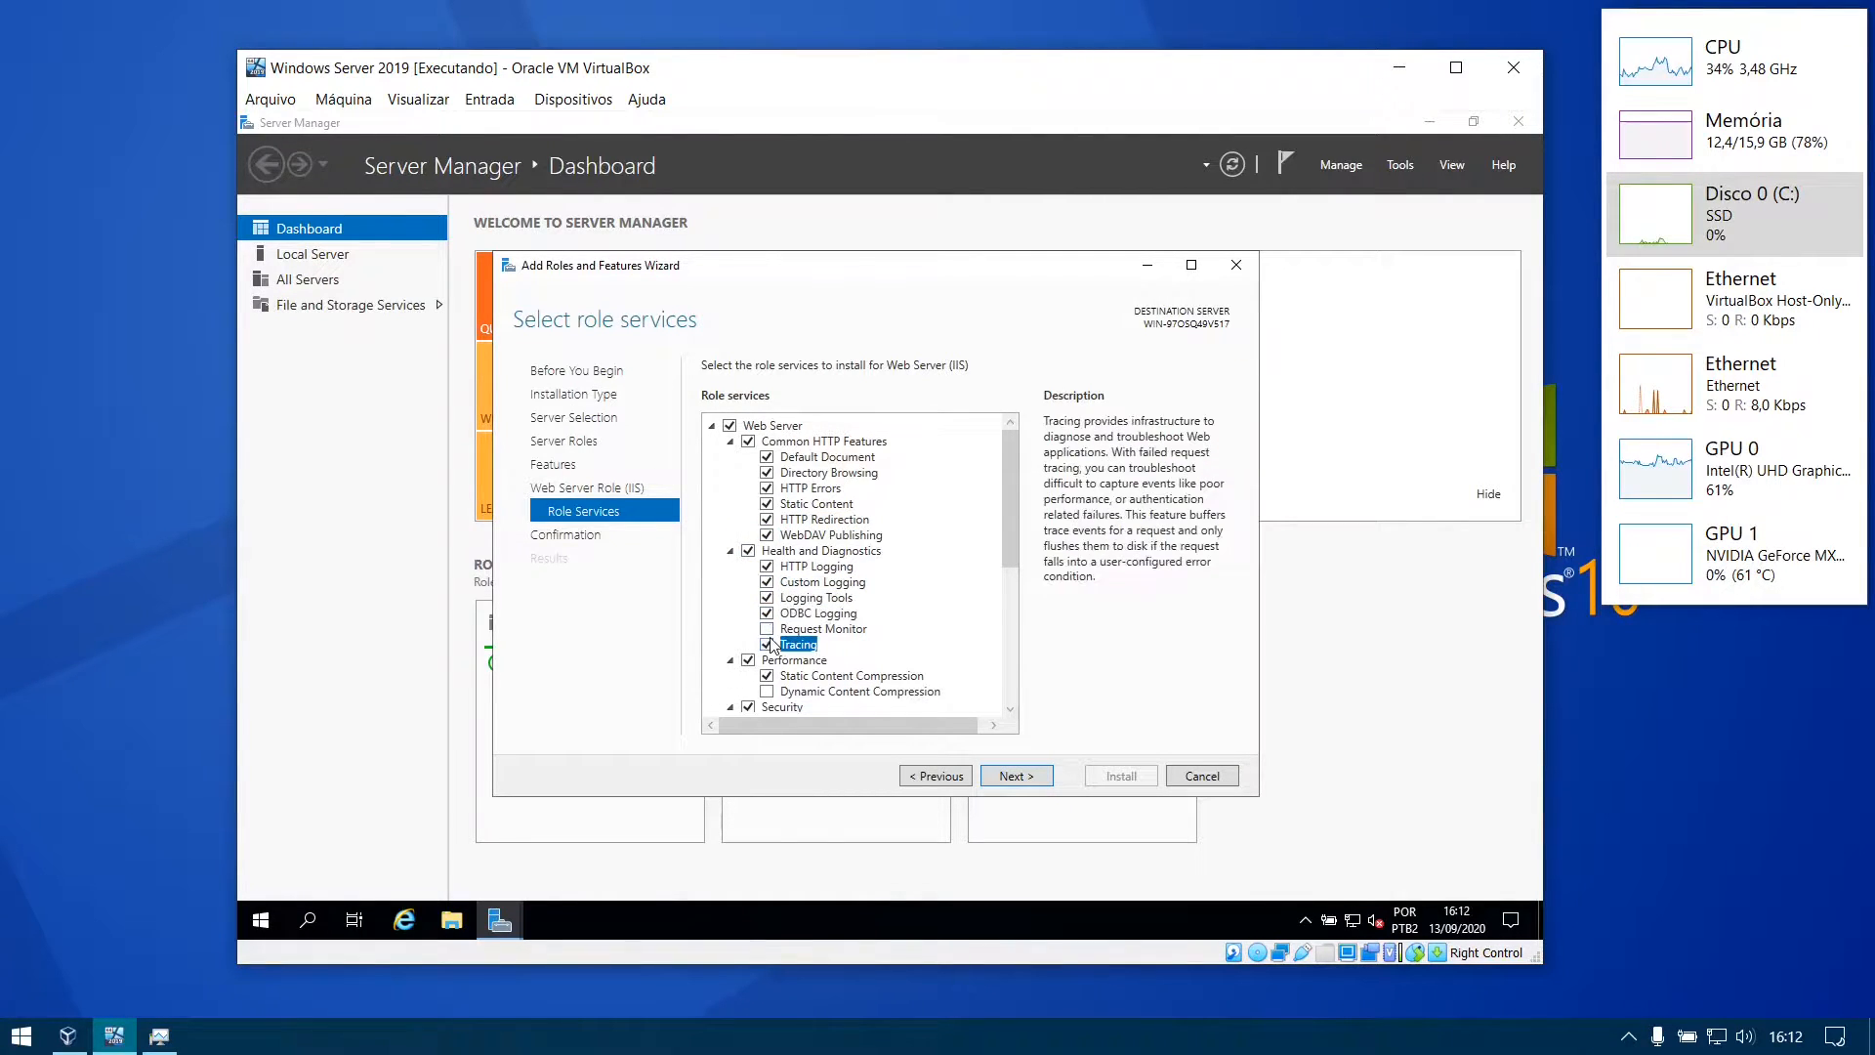
click(767, 619)
Select Dynamic Content Compression and all remaining Security role services, from Basic Authentication through Windows Authentication
scroll(768, 627, down, 3)
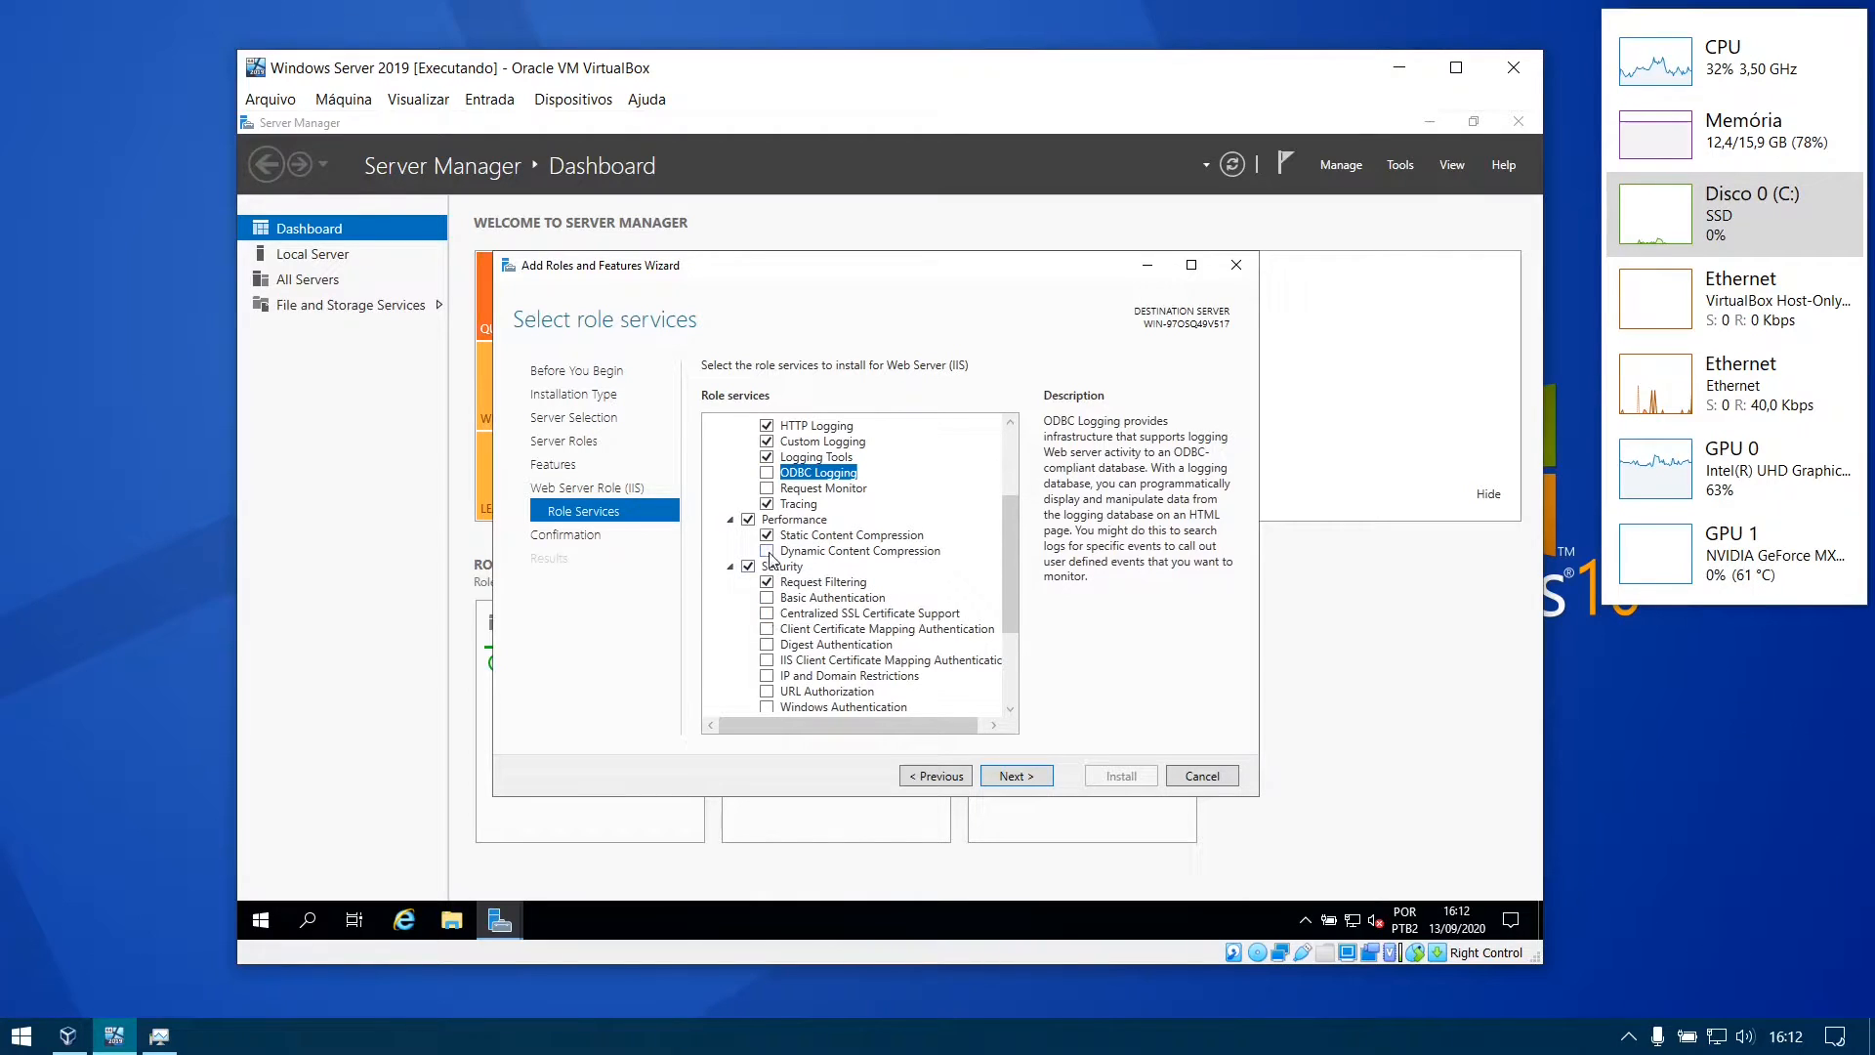
click(767, 551)
click(767, 598)
click(768, 614)
click(768, 629)
click(767, 644)
click(767, 660)
click(767, 676)
click(766, 691)
click(767, 708)
Select the FTP Server role services, including FTP Service and FTP Extensibility
scroll(772, 635, down, 3)
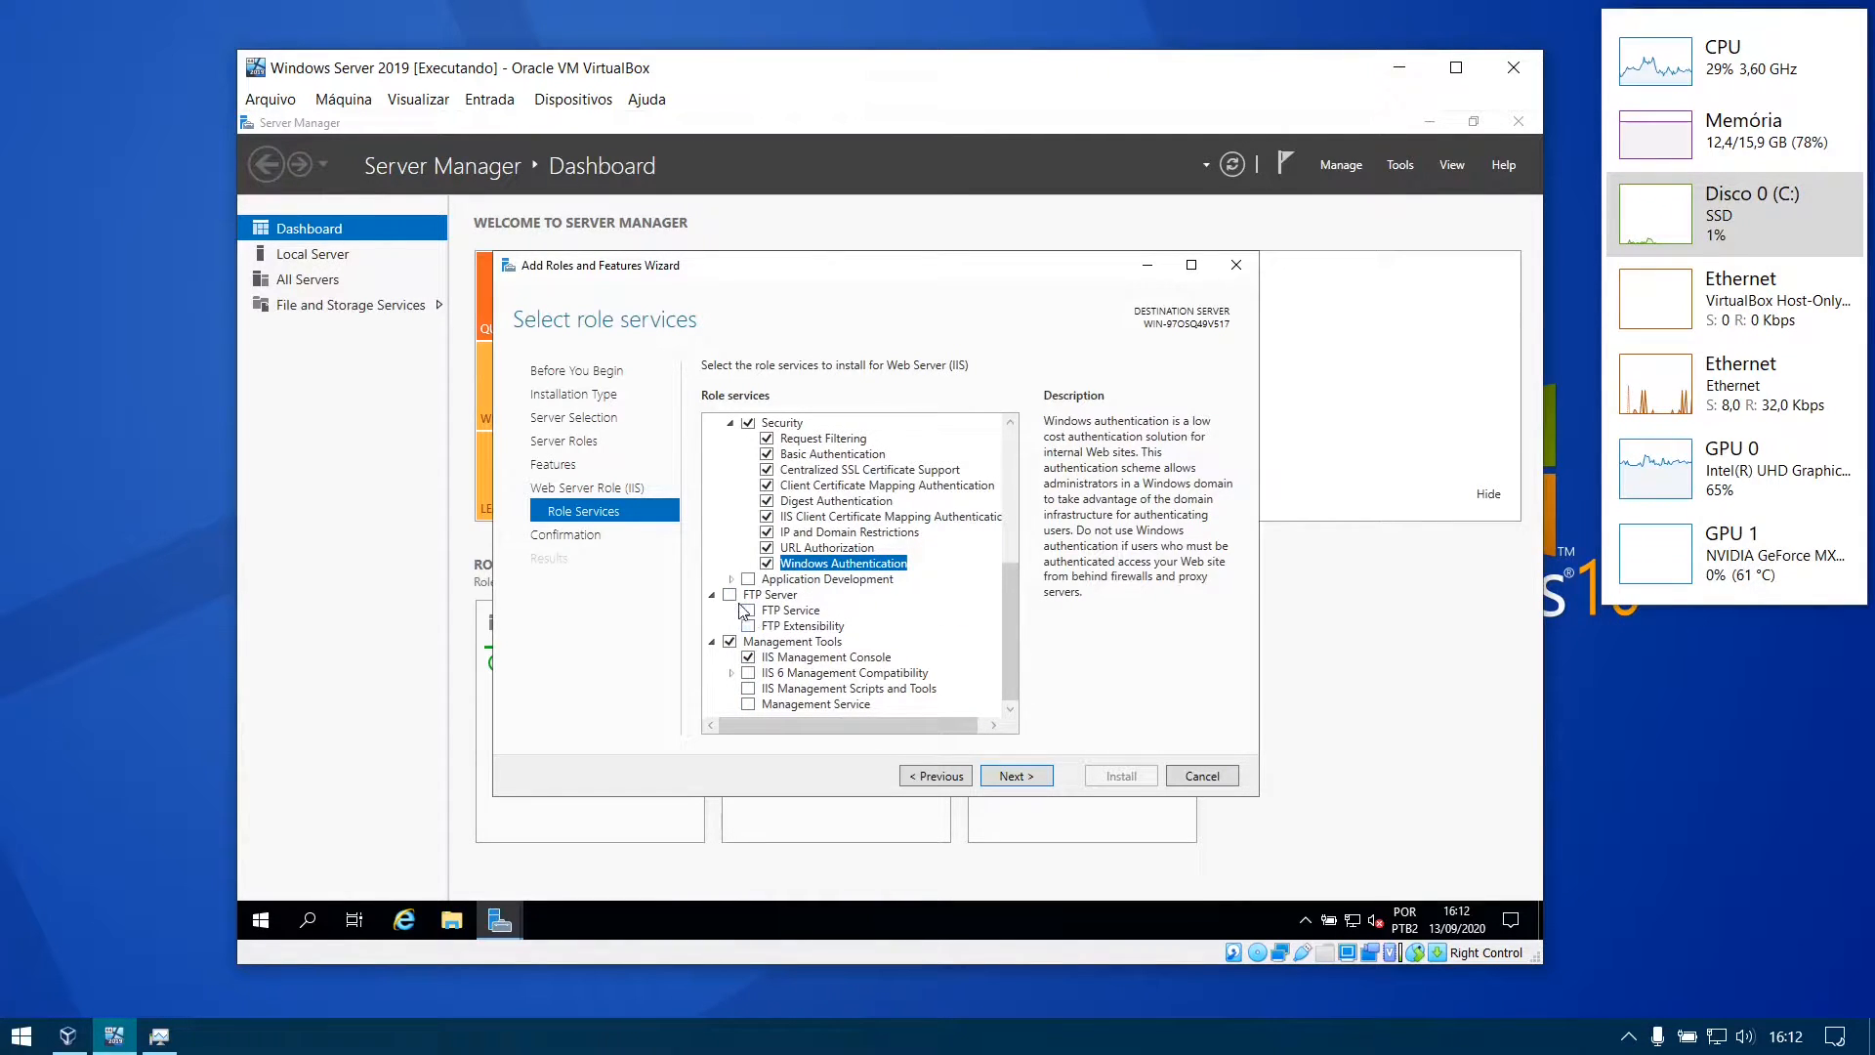
click(731, 595)
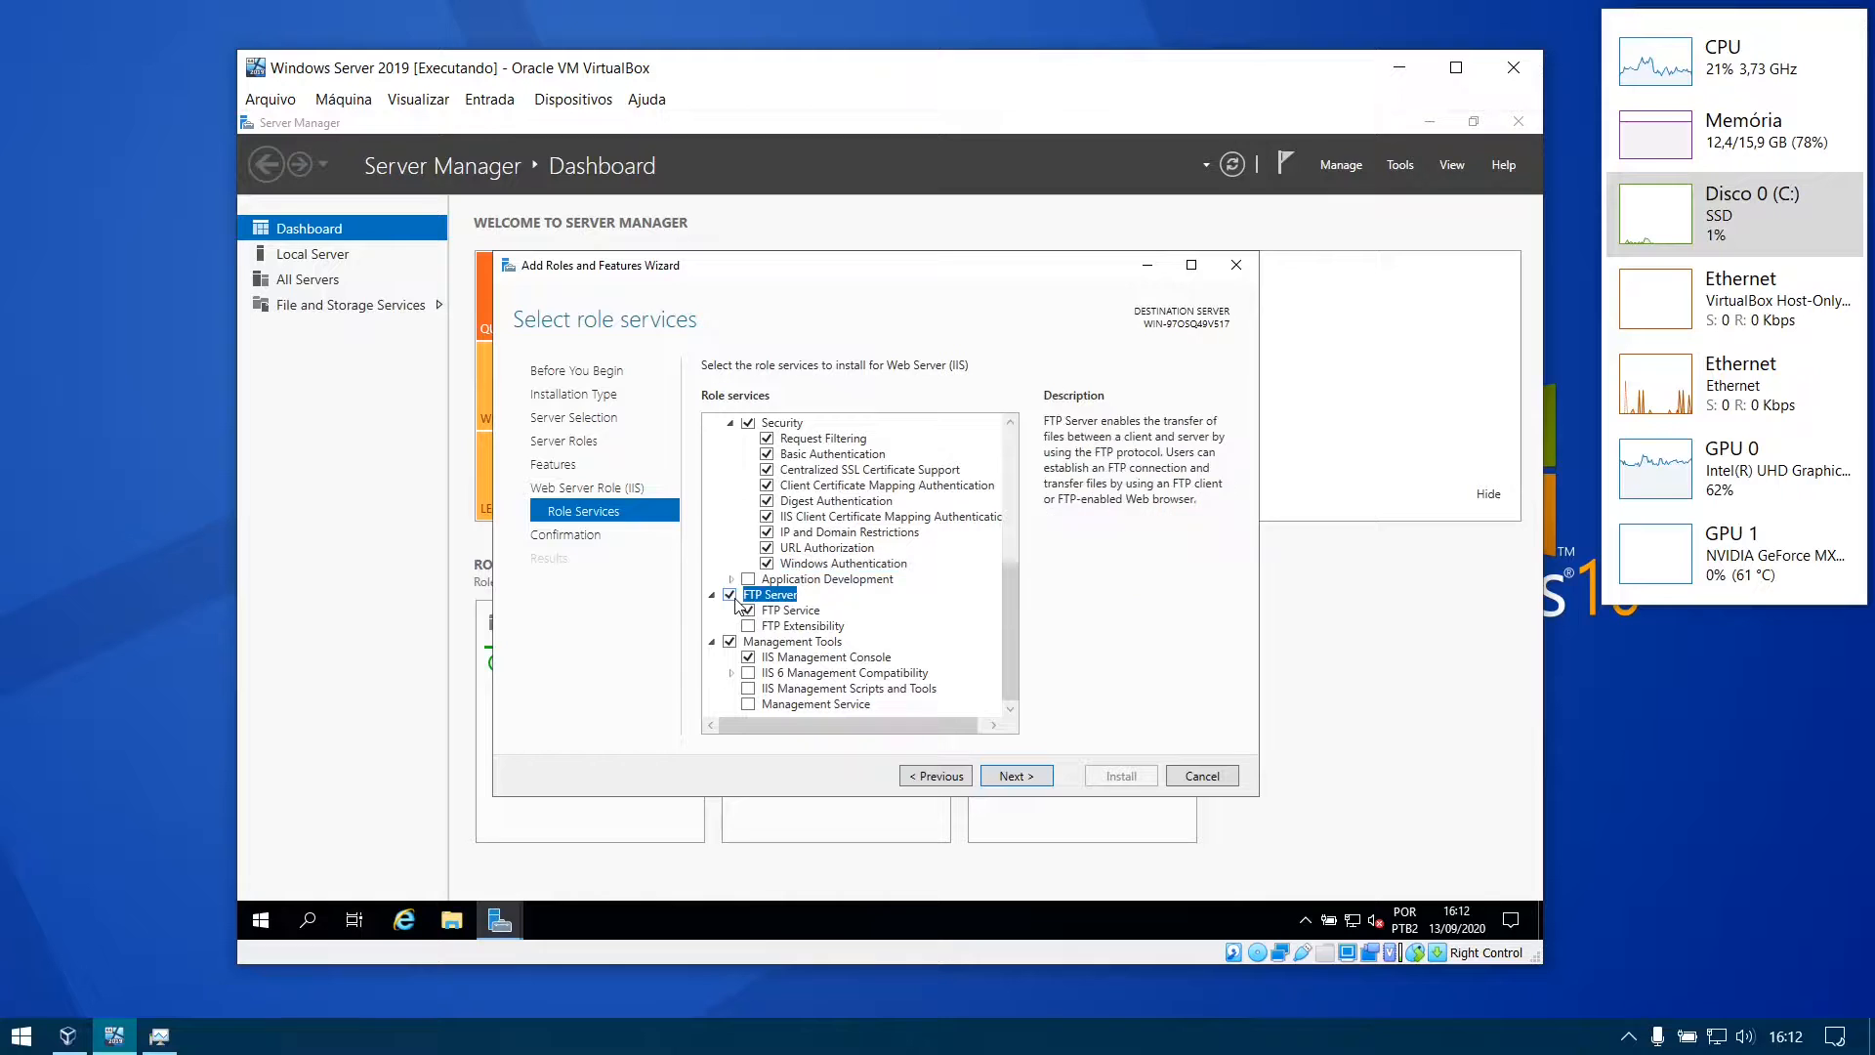
click(748, 627)
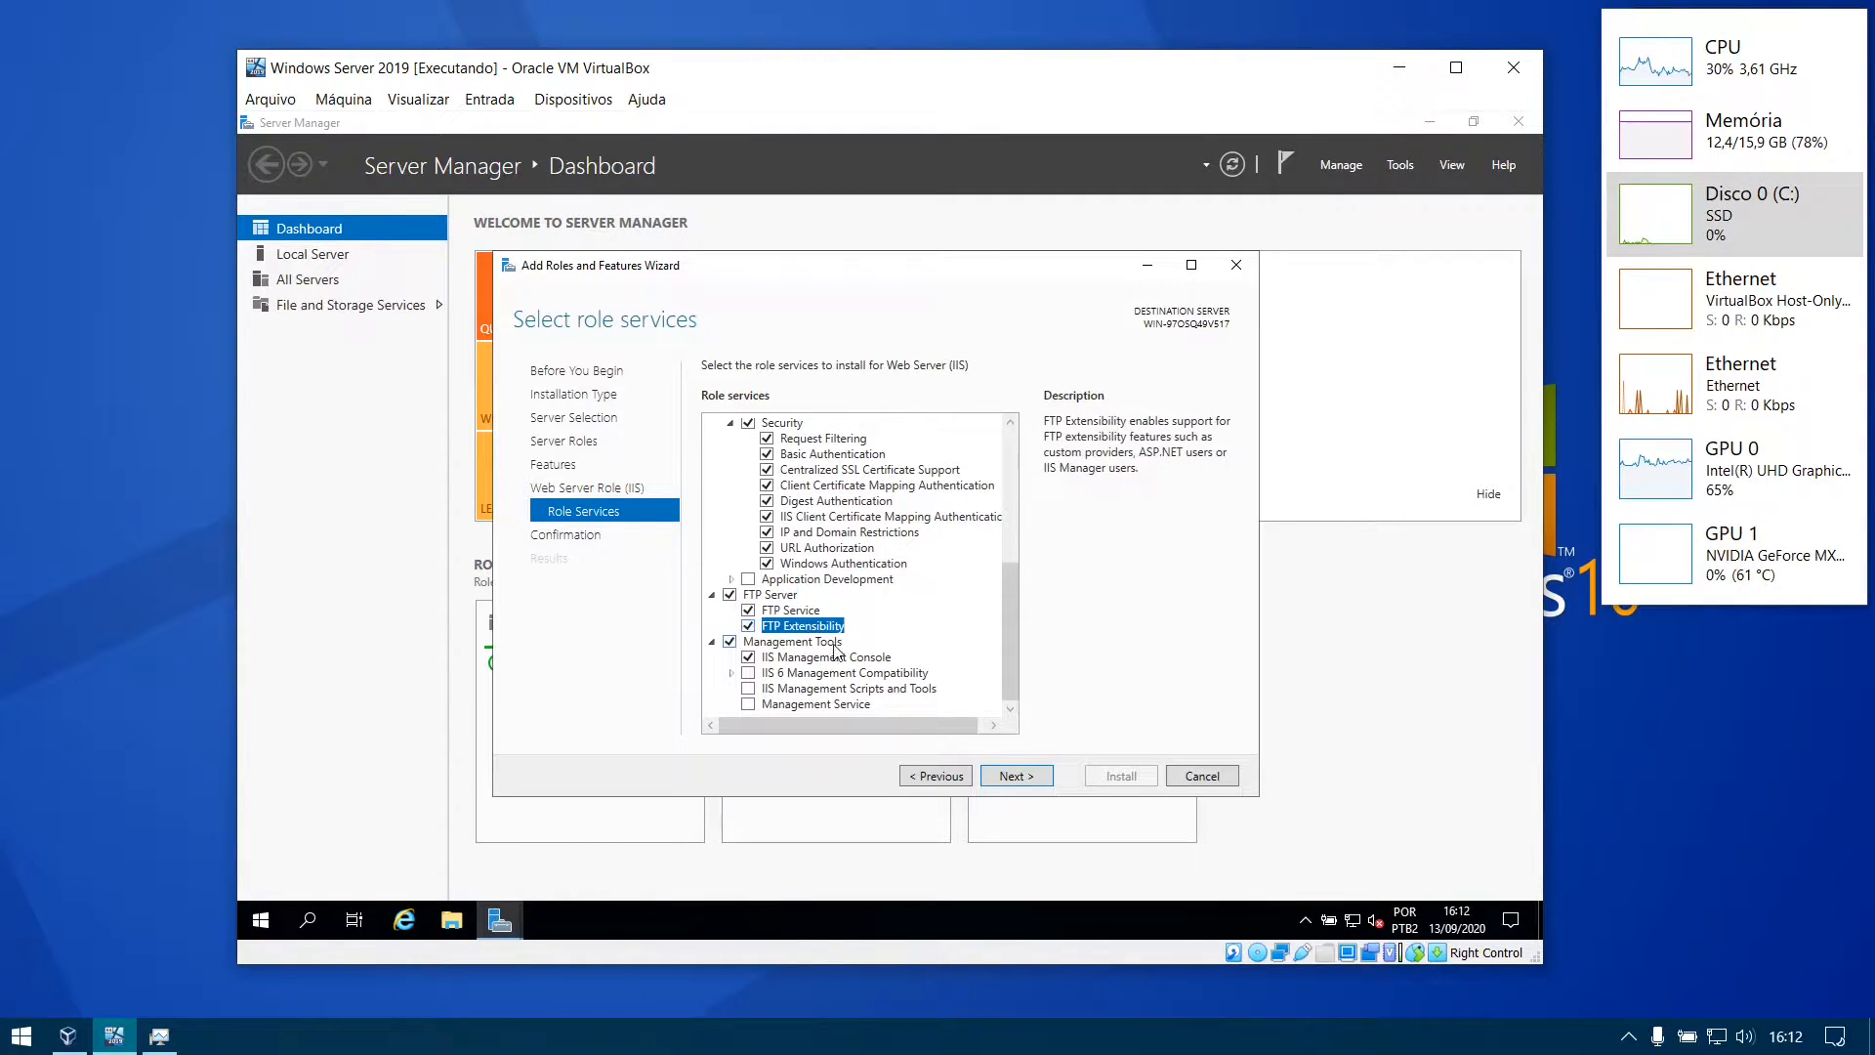
Select IIS Management Scripts and Tools and Management Service, adding the required ASP.NET 4.7 feature
click(750, 688)
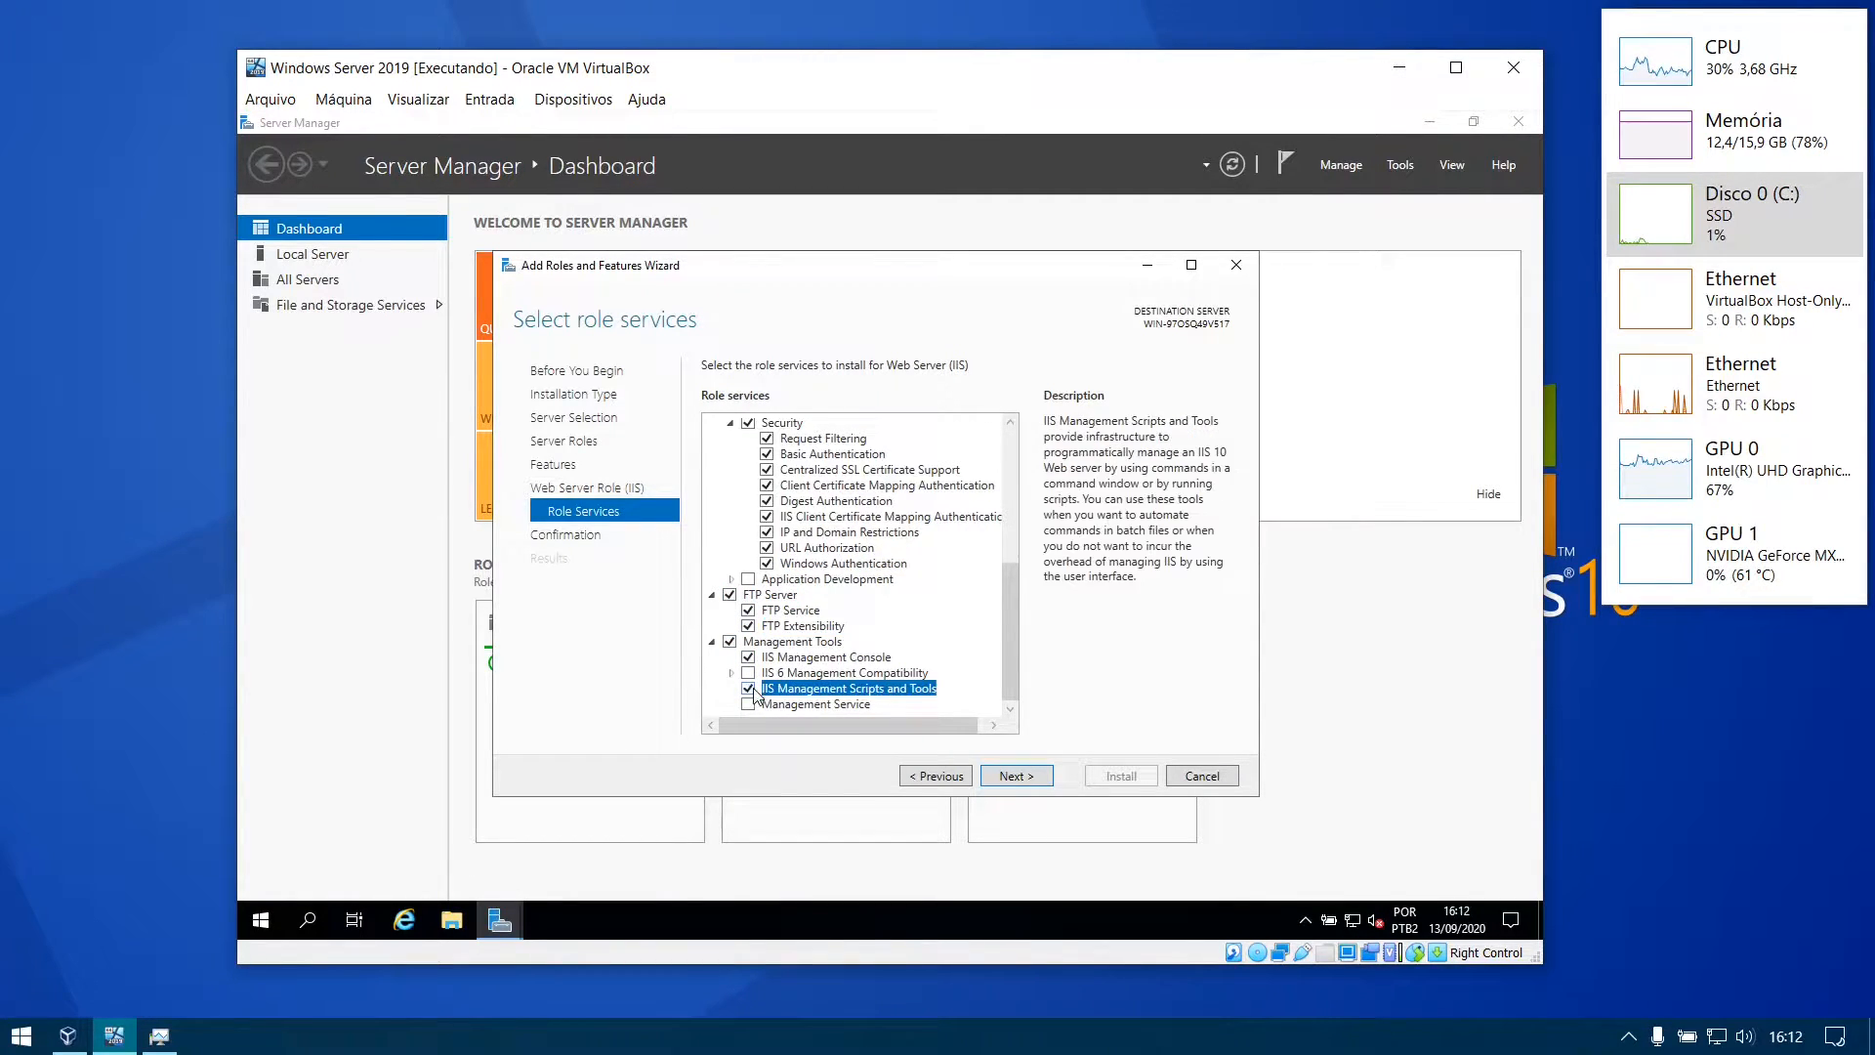
click(749, 704)
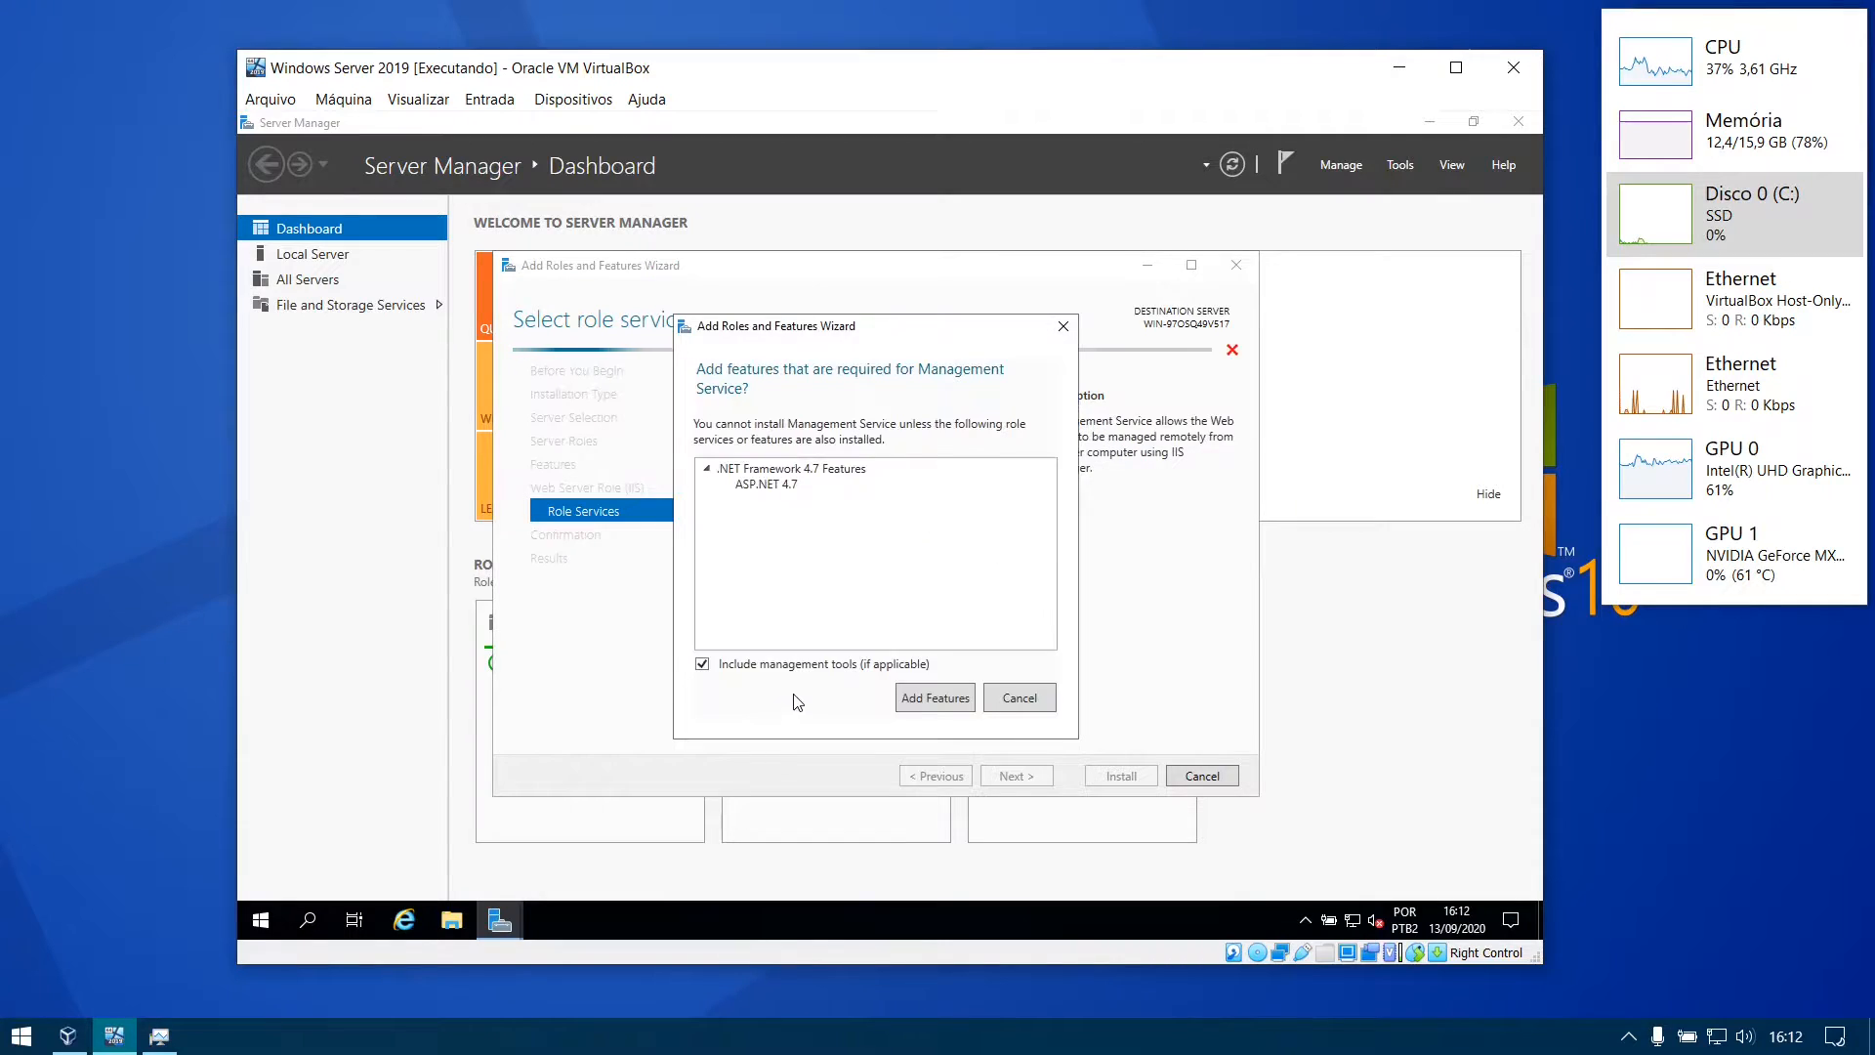
click(932, 703)
Select ODBC Logging and Request Monitor under Health and Diagnostics
scroll(918, 653, up, 6)
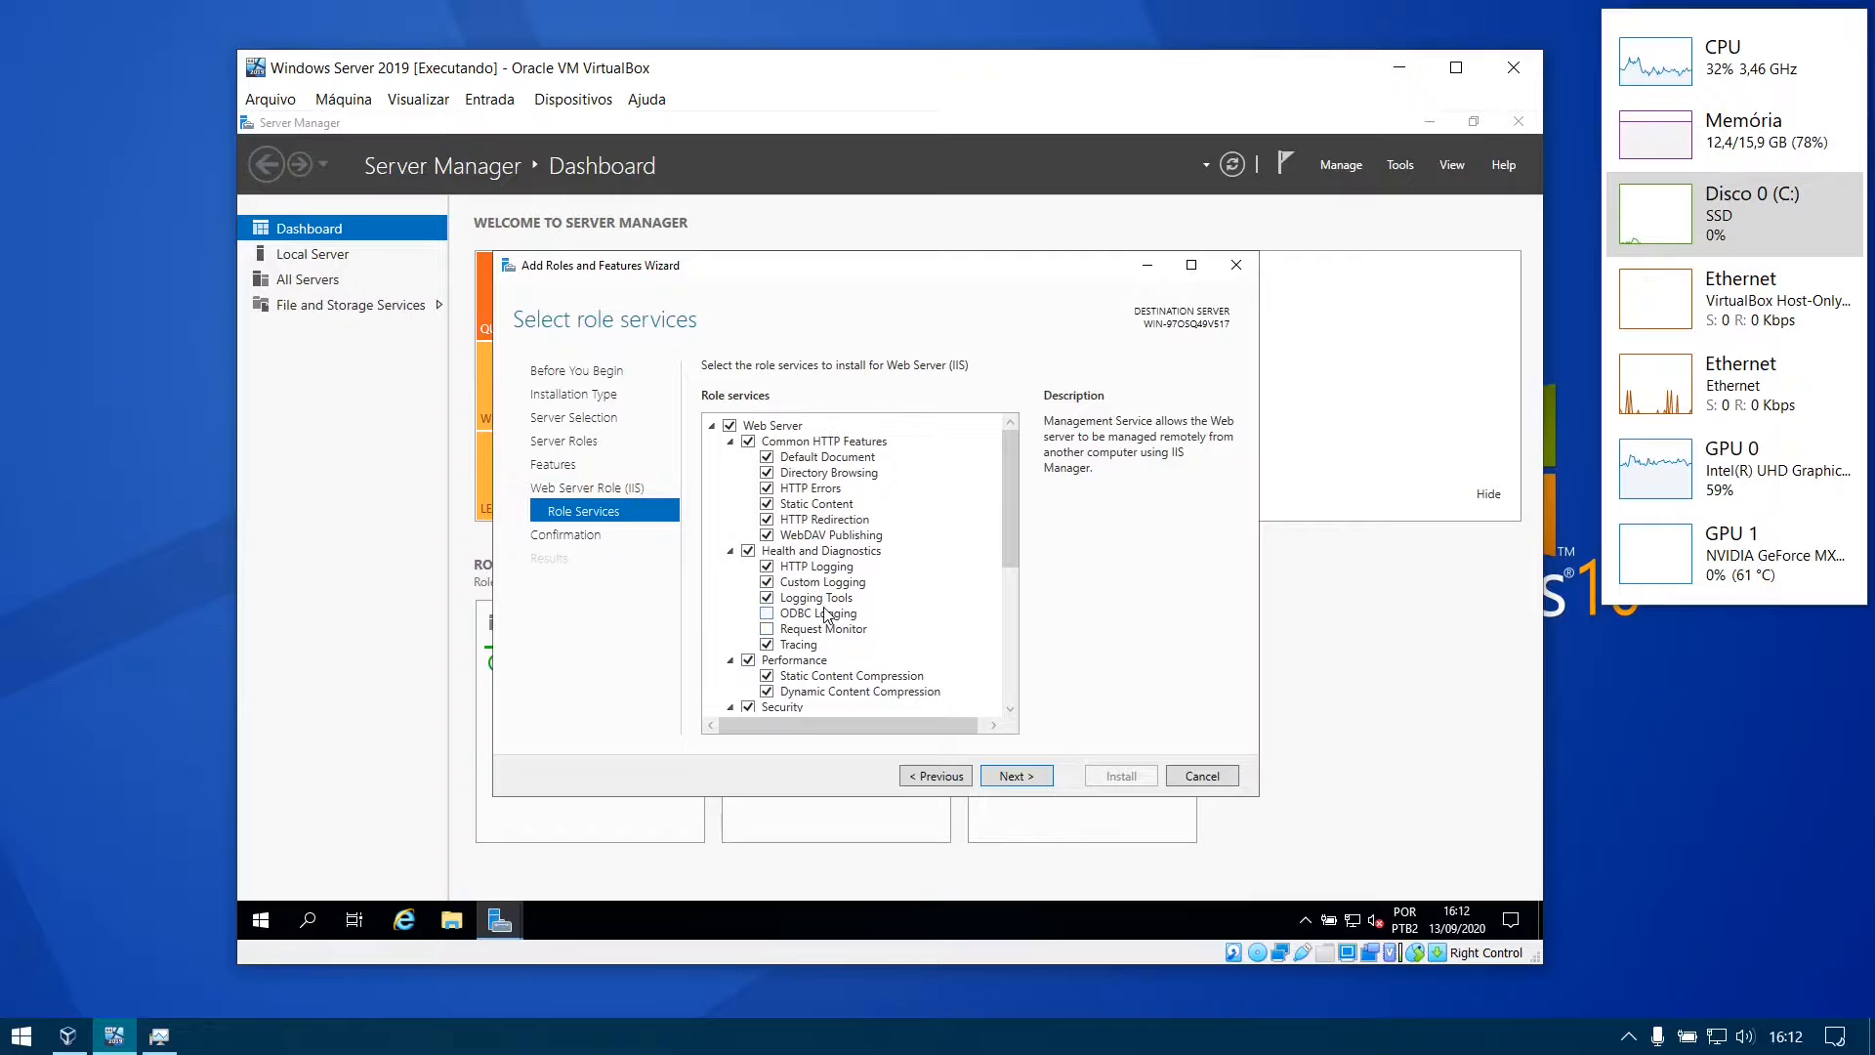
click(815, 615)
click(767, 612)
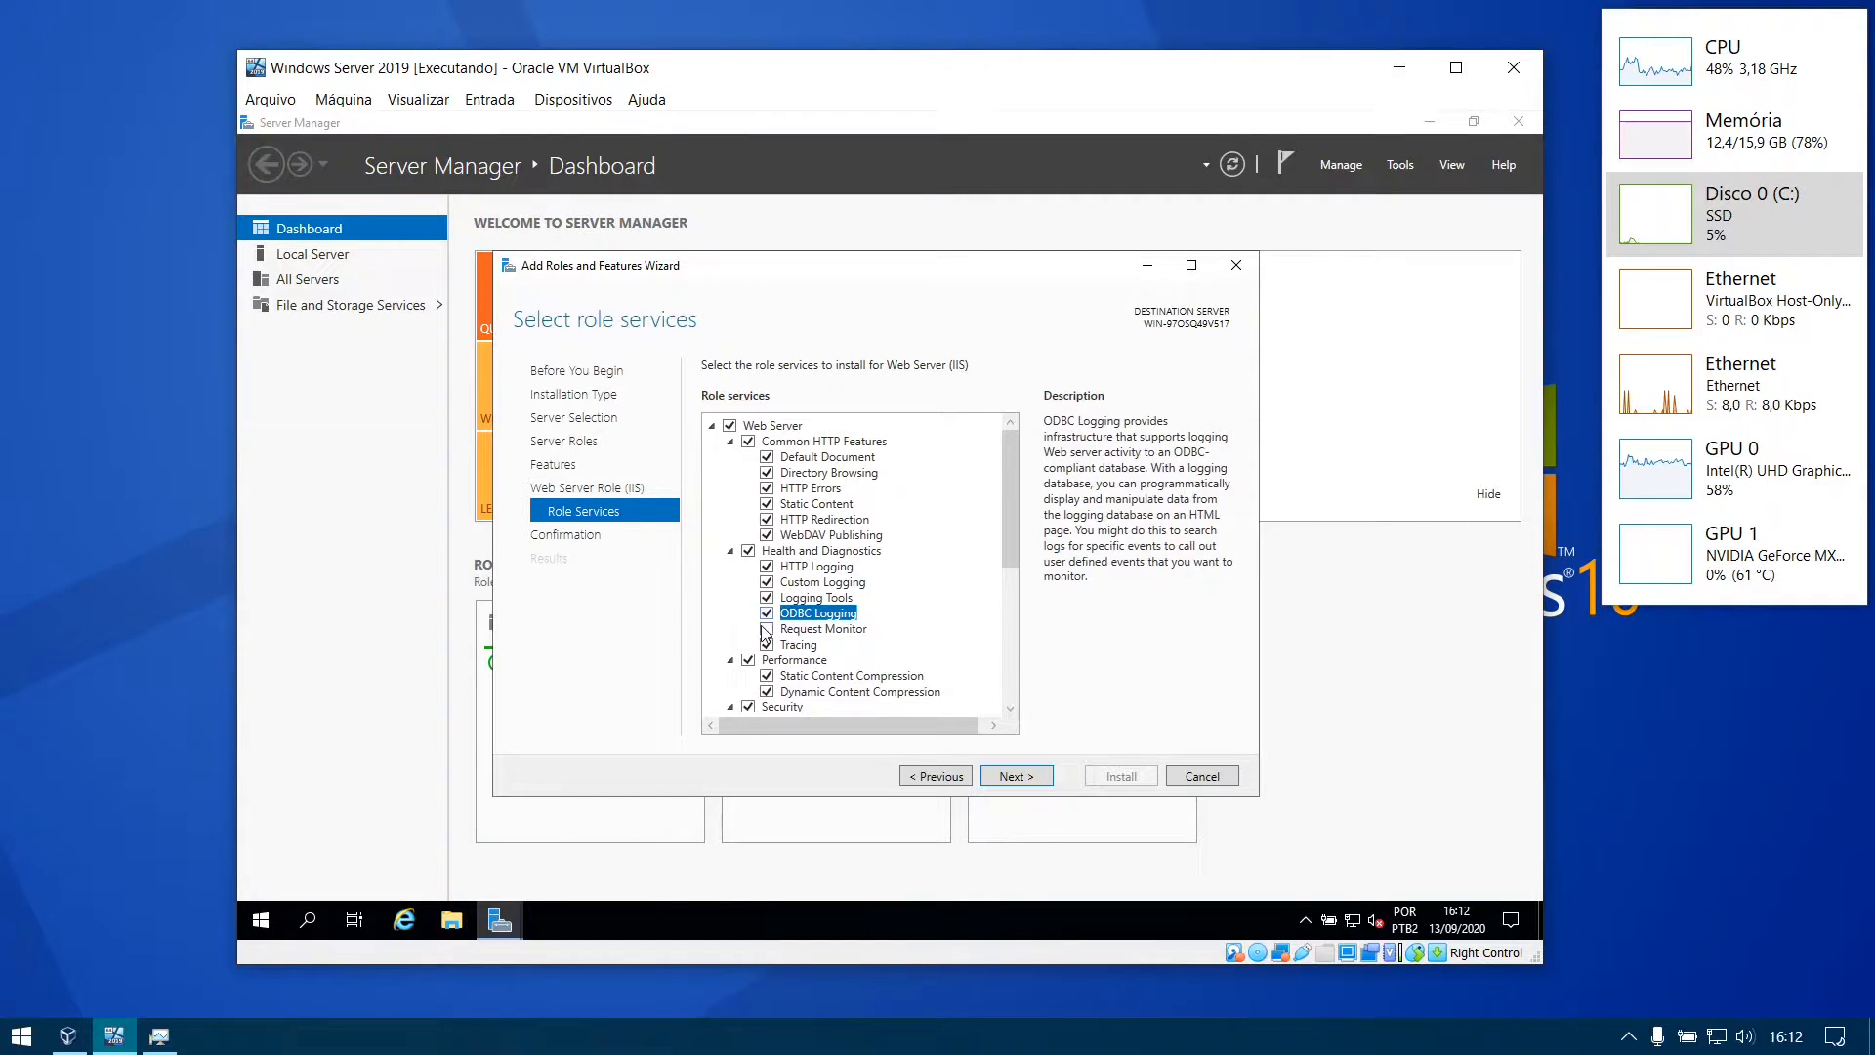
click(767, 628)
Under Application Development, select .NET Extensibility 3.5 and 4.7, Application Initialization and ASP, adding their required features
scroll(803, 586, down, 6)
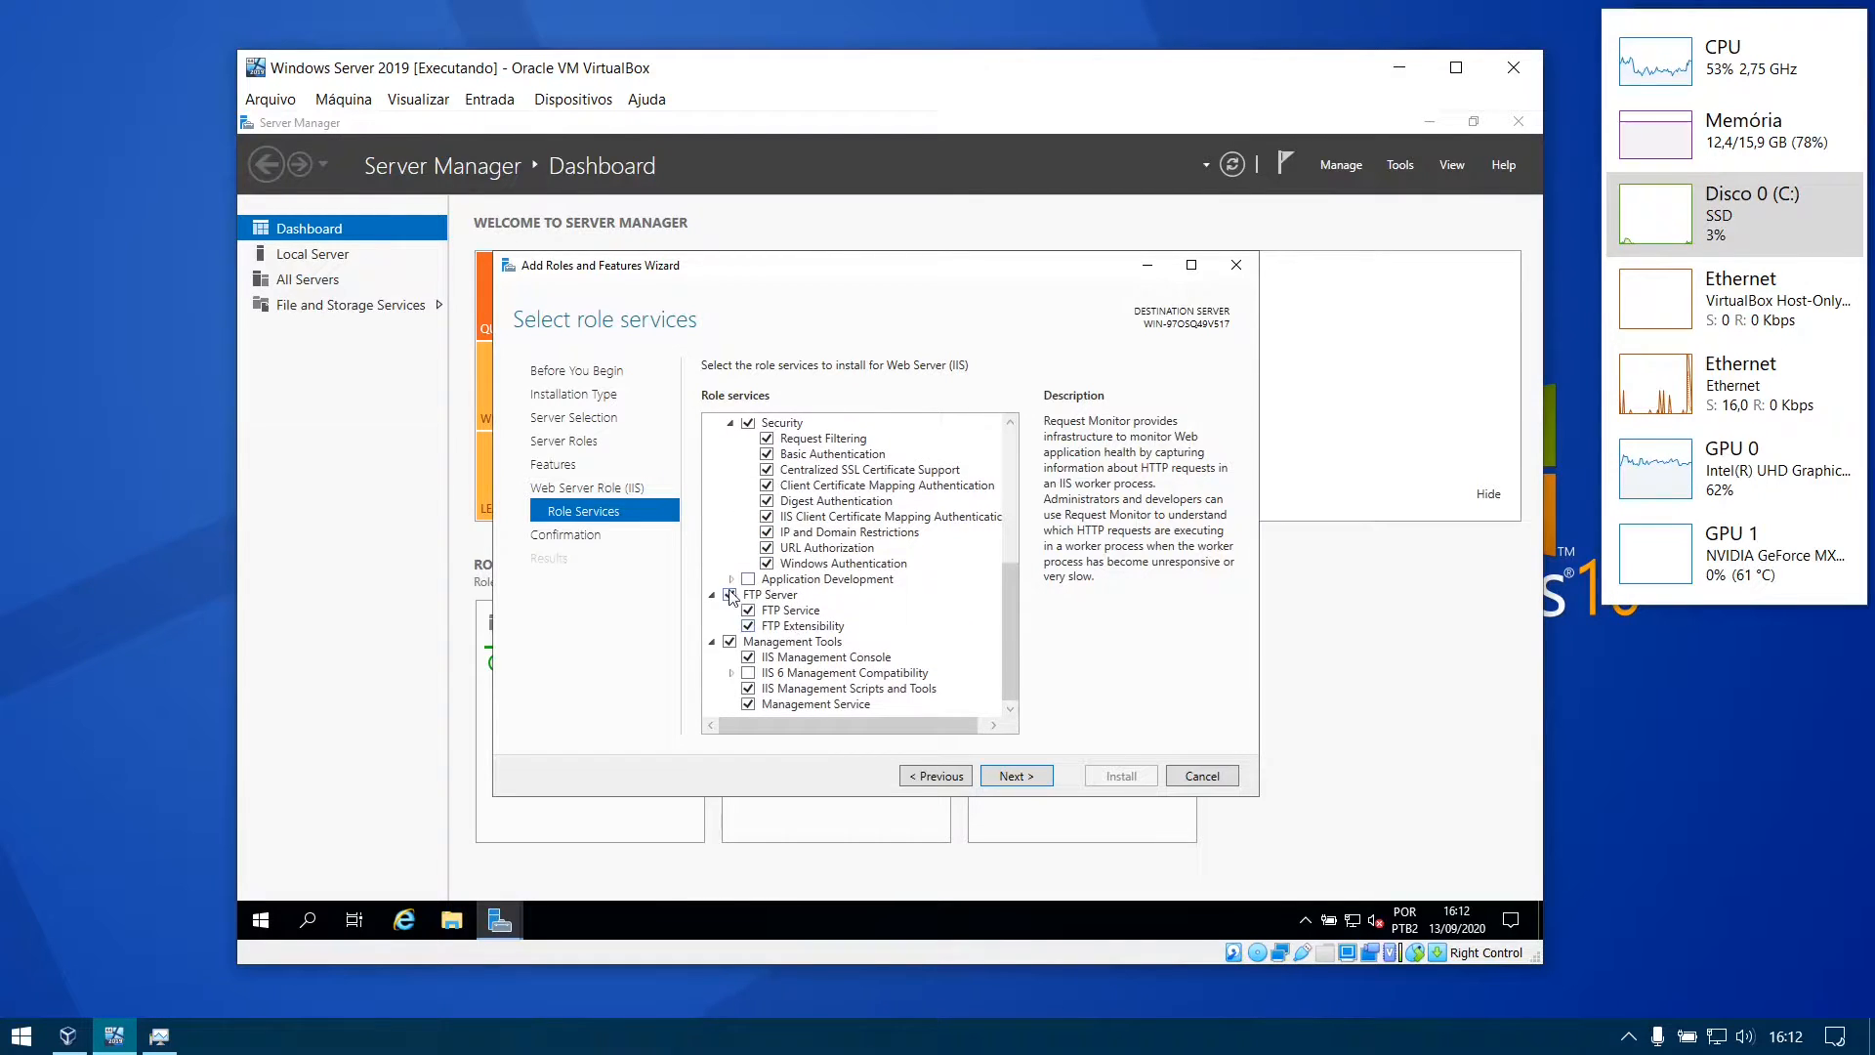
click(731, 580)
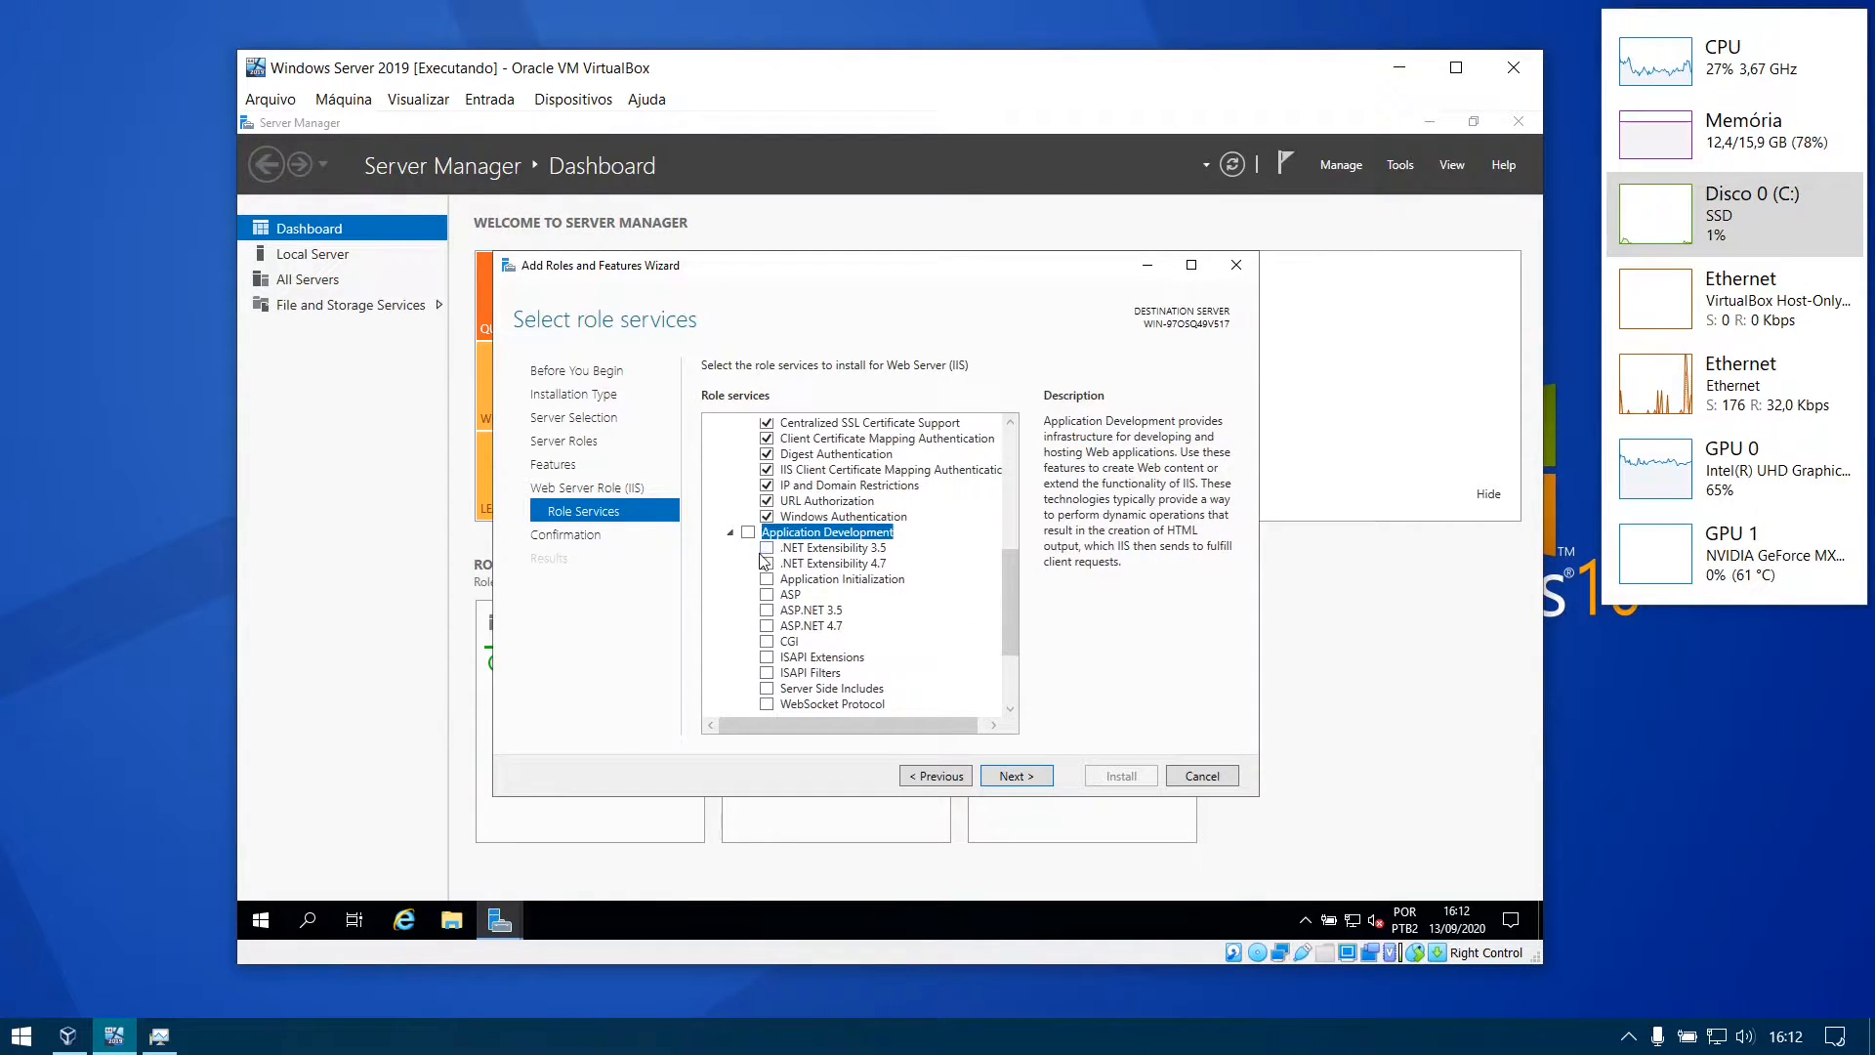
click(767, 548)
click(821, 700)
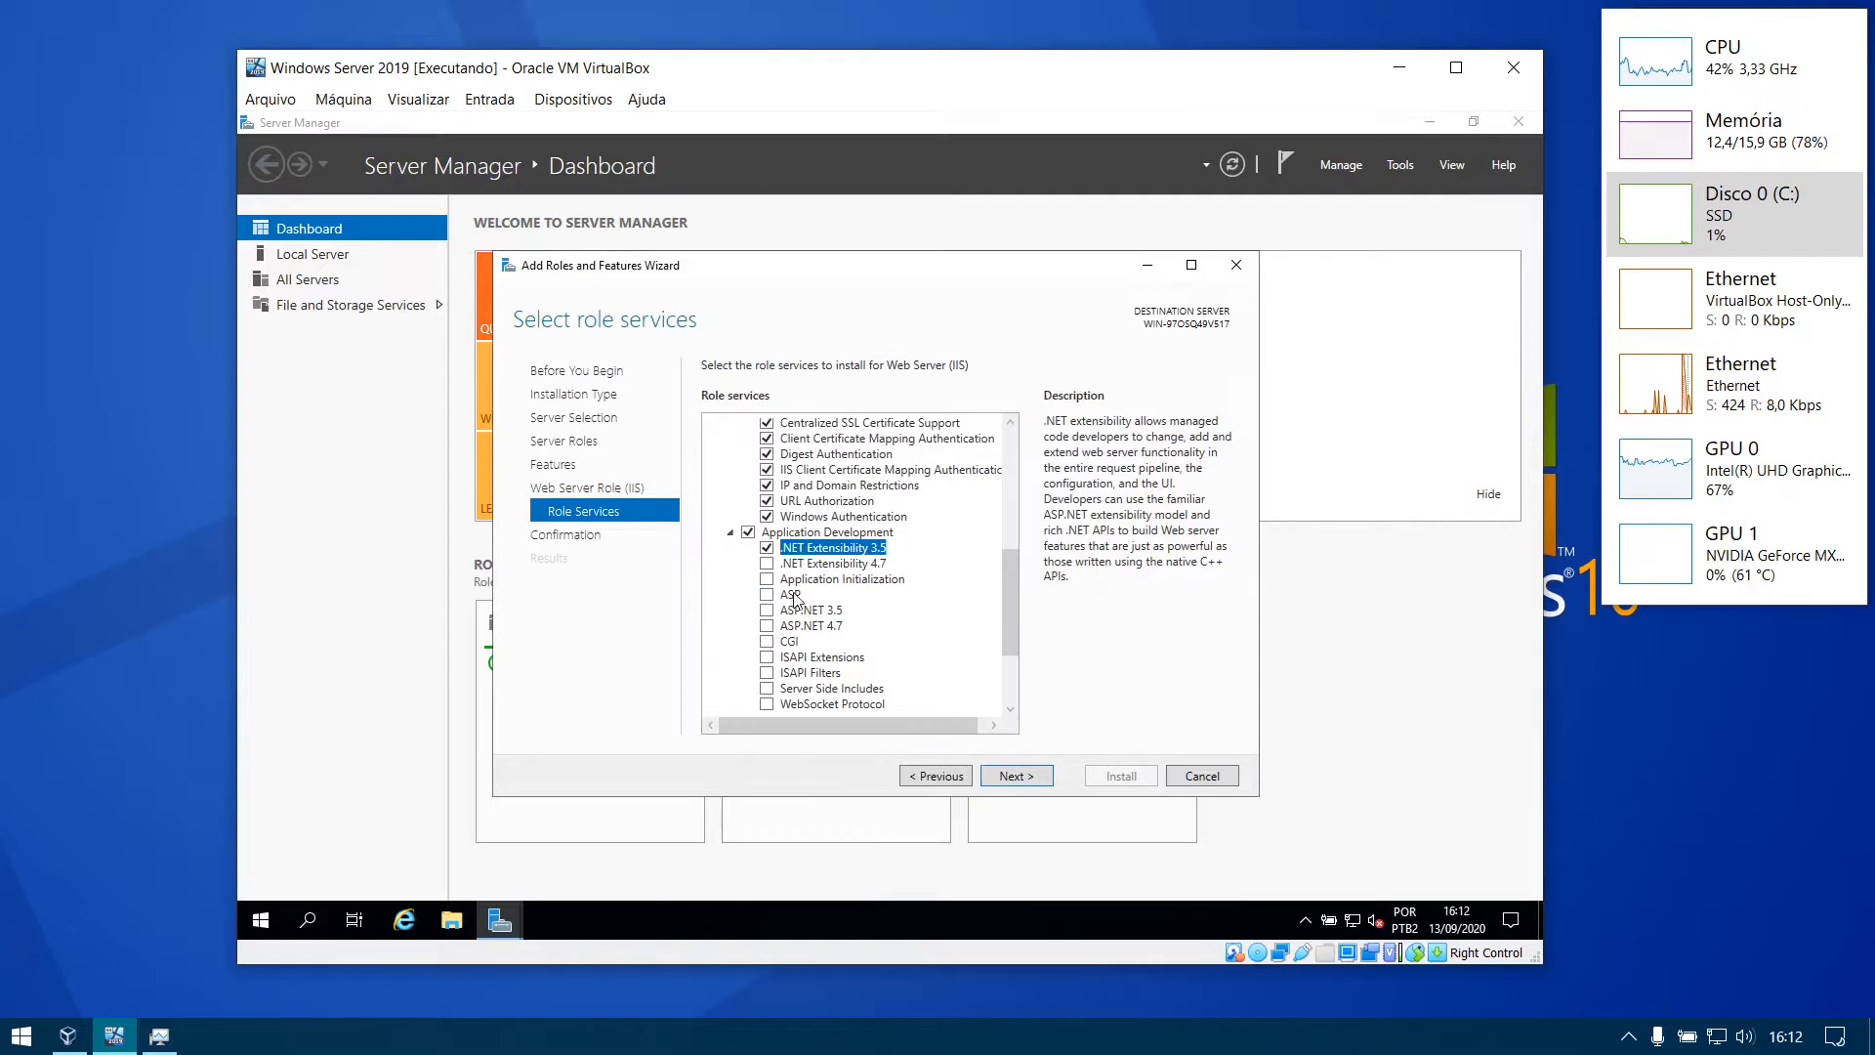
click(767, 564)
click(767, 579)
click(766, 595)
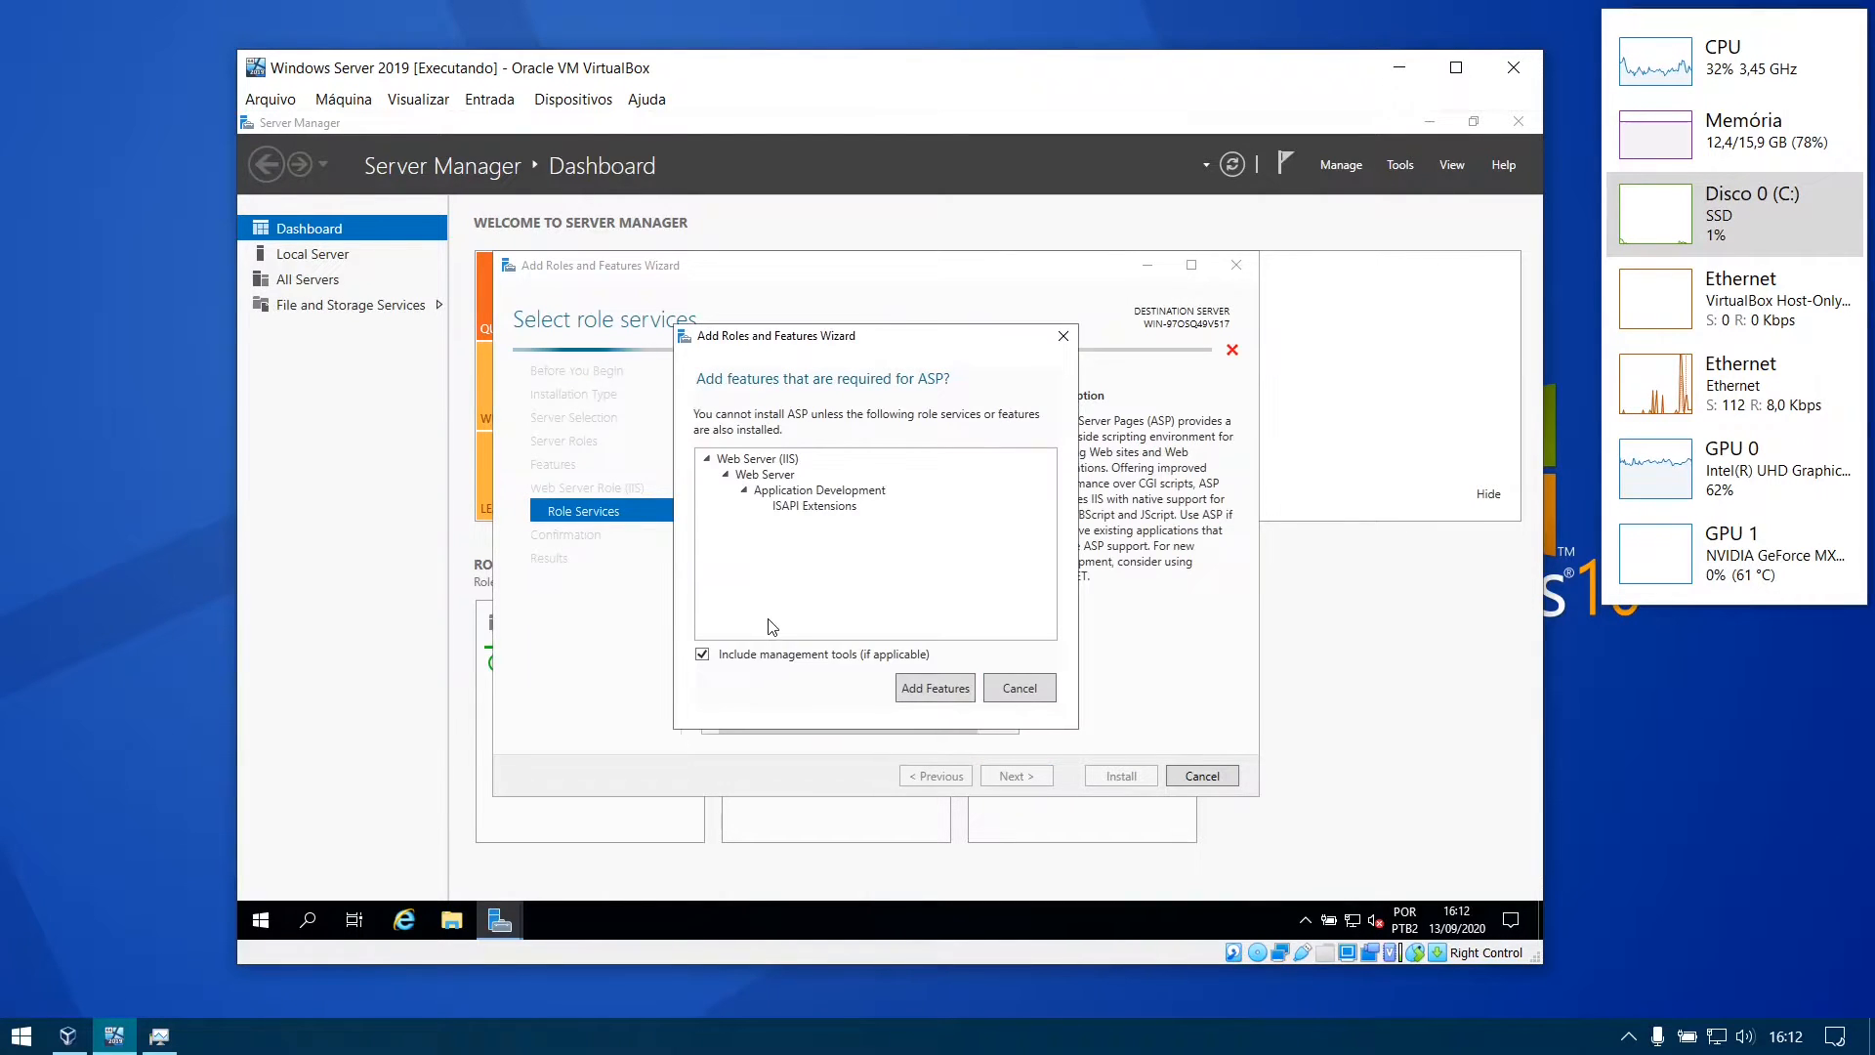
click(918, 686)
Select ASP.NET 3.5 with its required features, ASP.NET 4.7, CGI, Server Side Includes and WebSocket Protocol
click(772, 616)
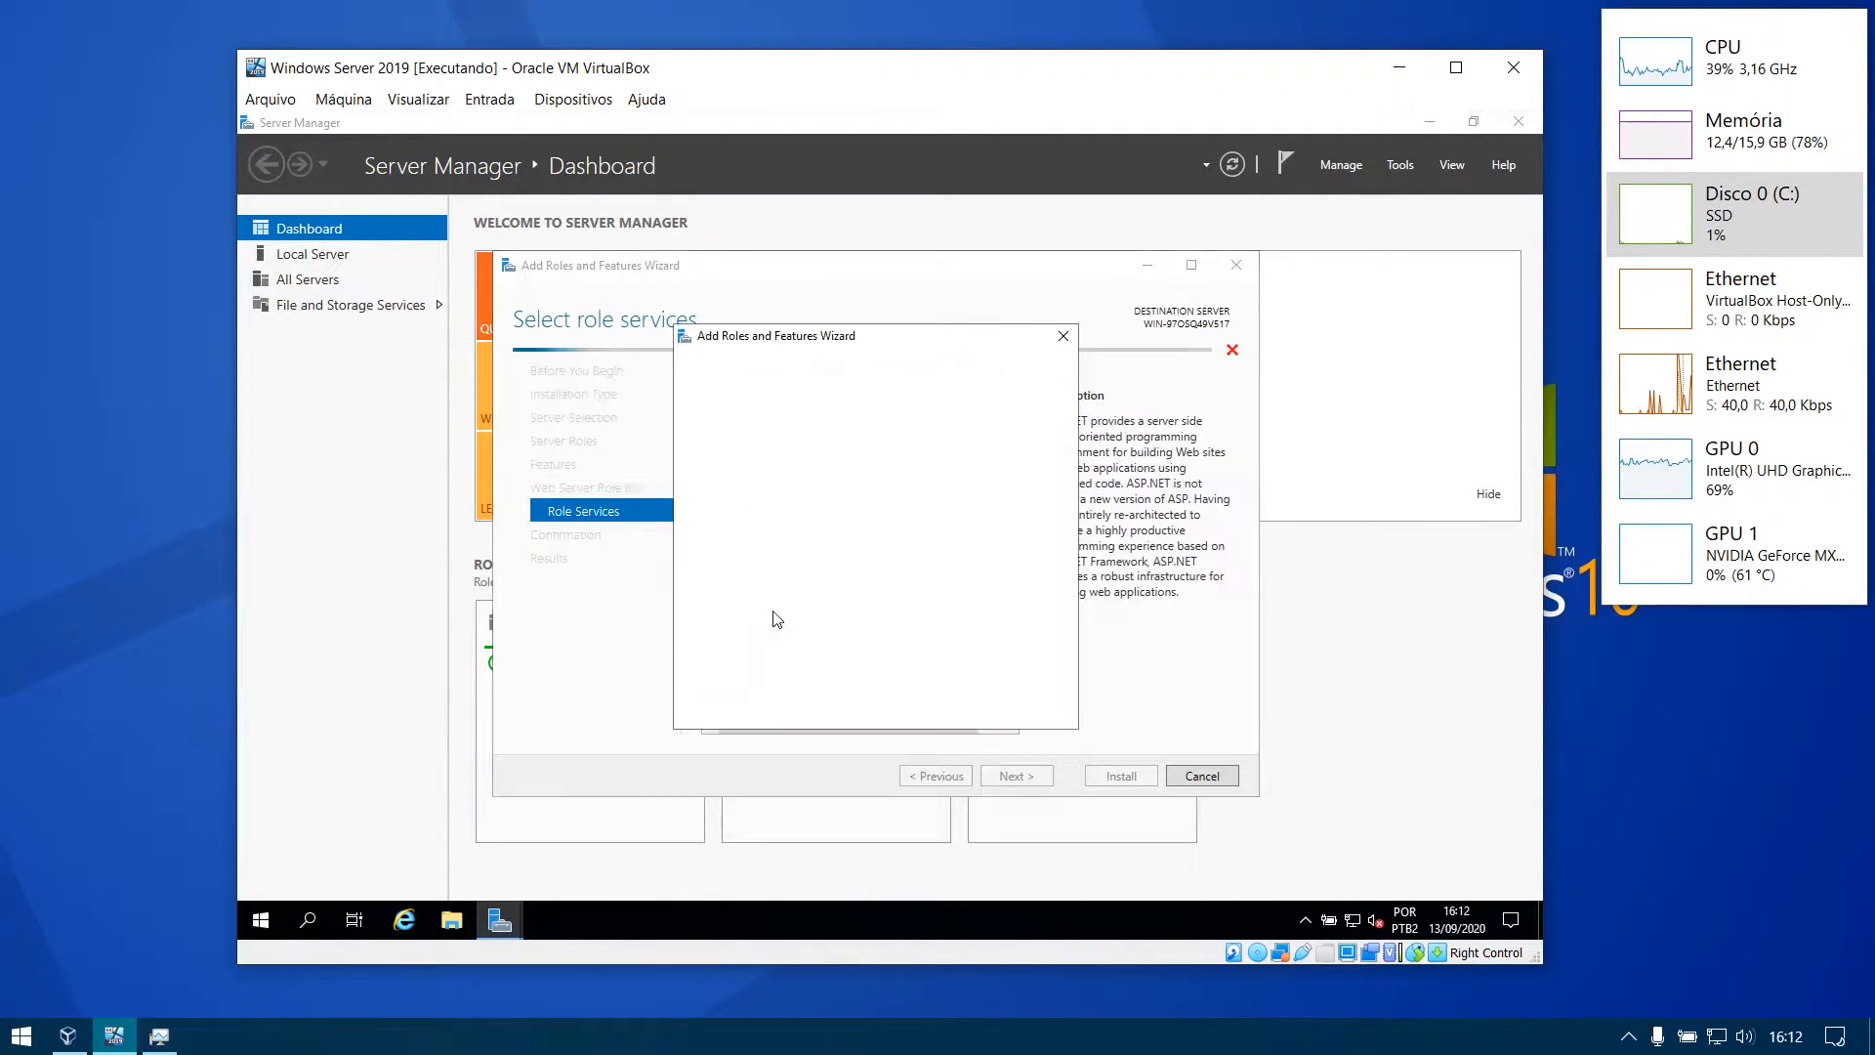
click(926, 685)
click(766, 626)
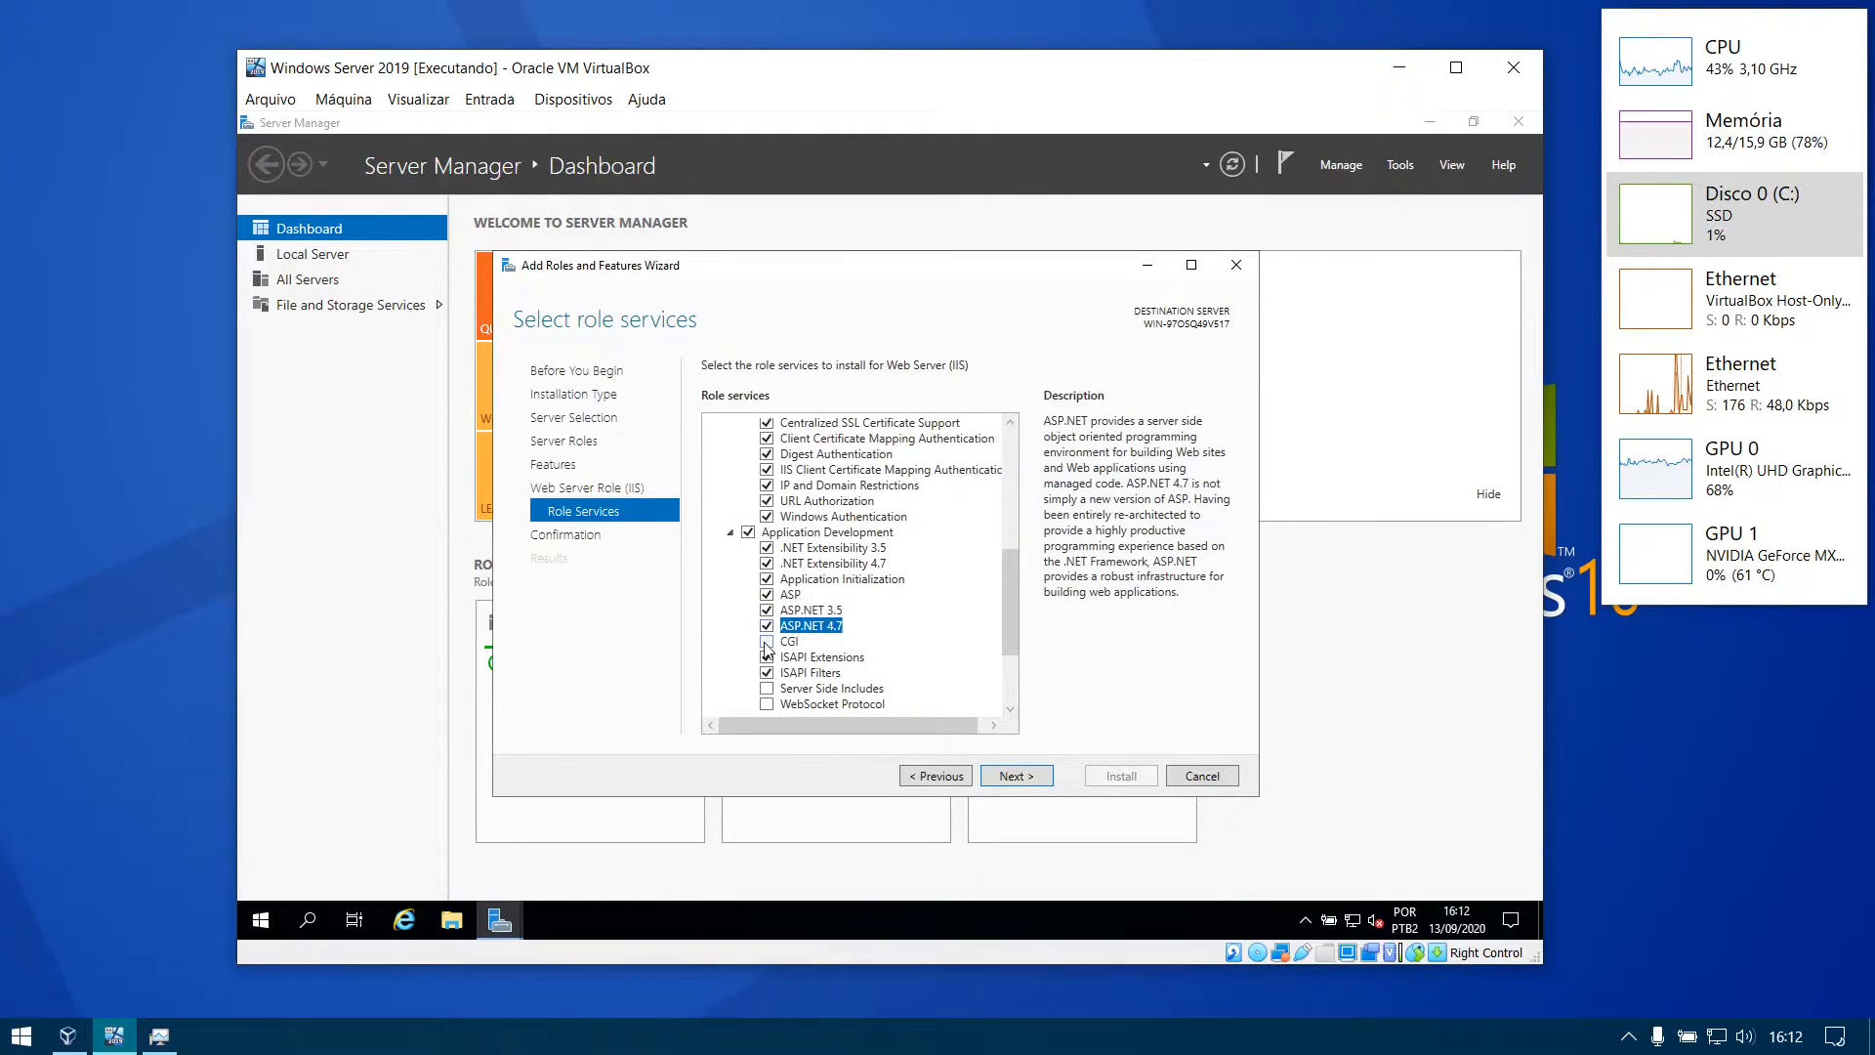
click(766, 642)
click(768, 688)
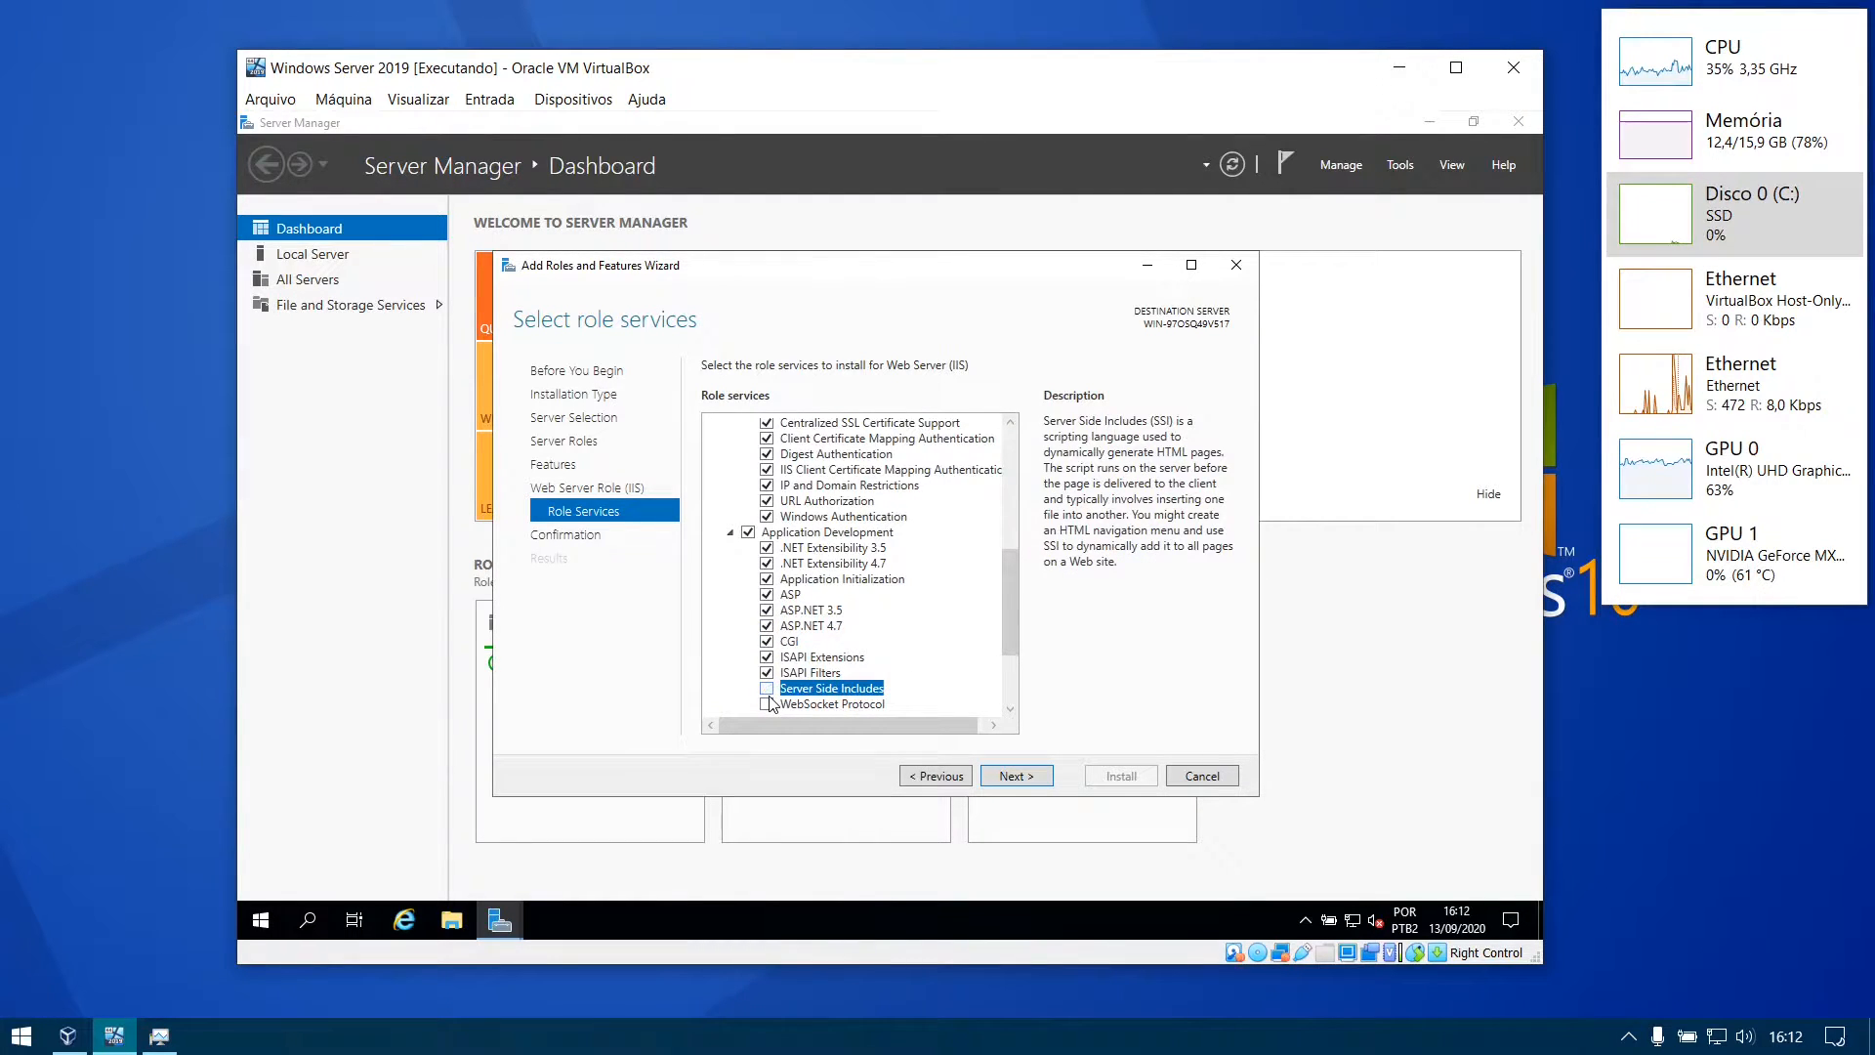
click(767, 704)
Review the chosen role services on the confirmation page, install them, and dismiss the Windows notification
scroll(796, 650, down, 3)
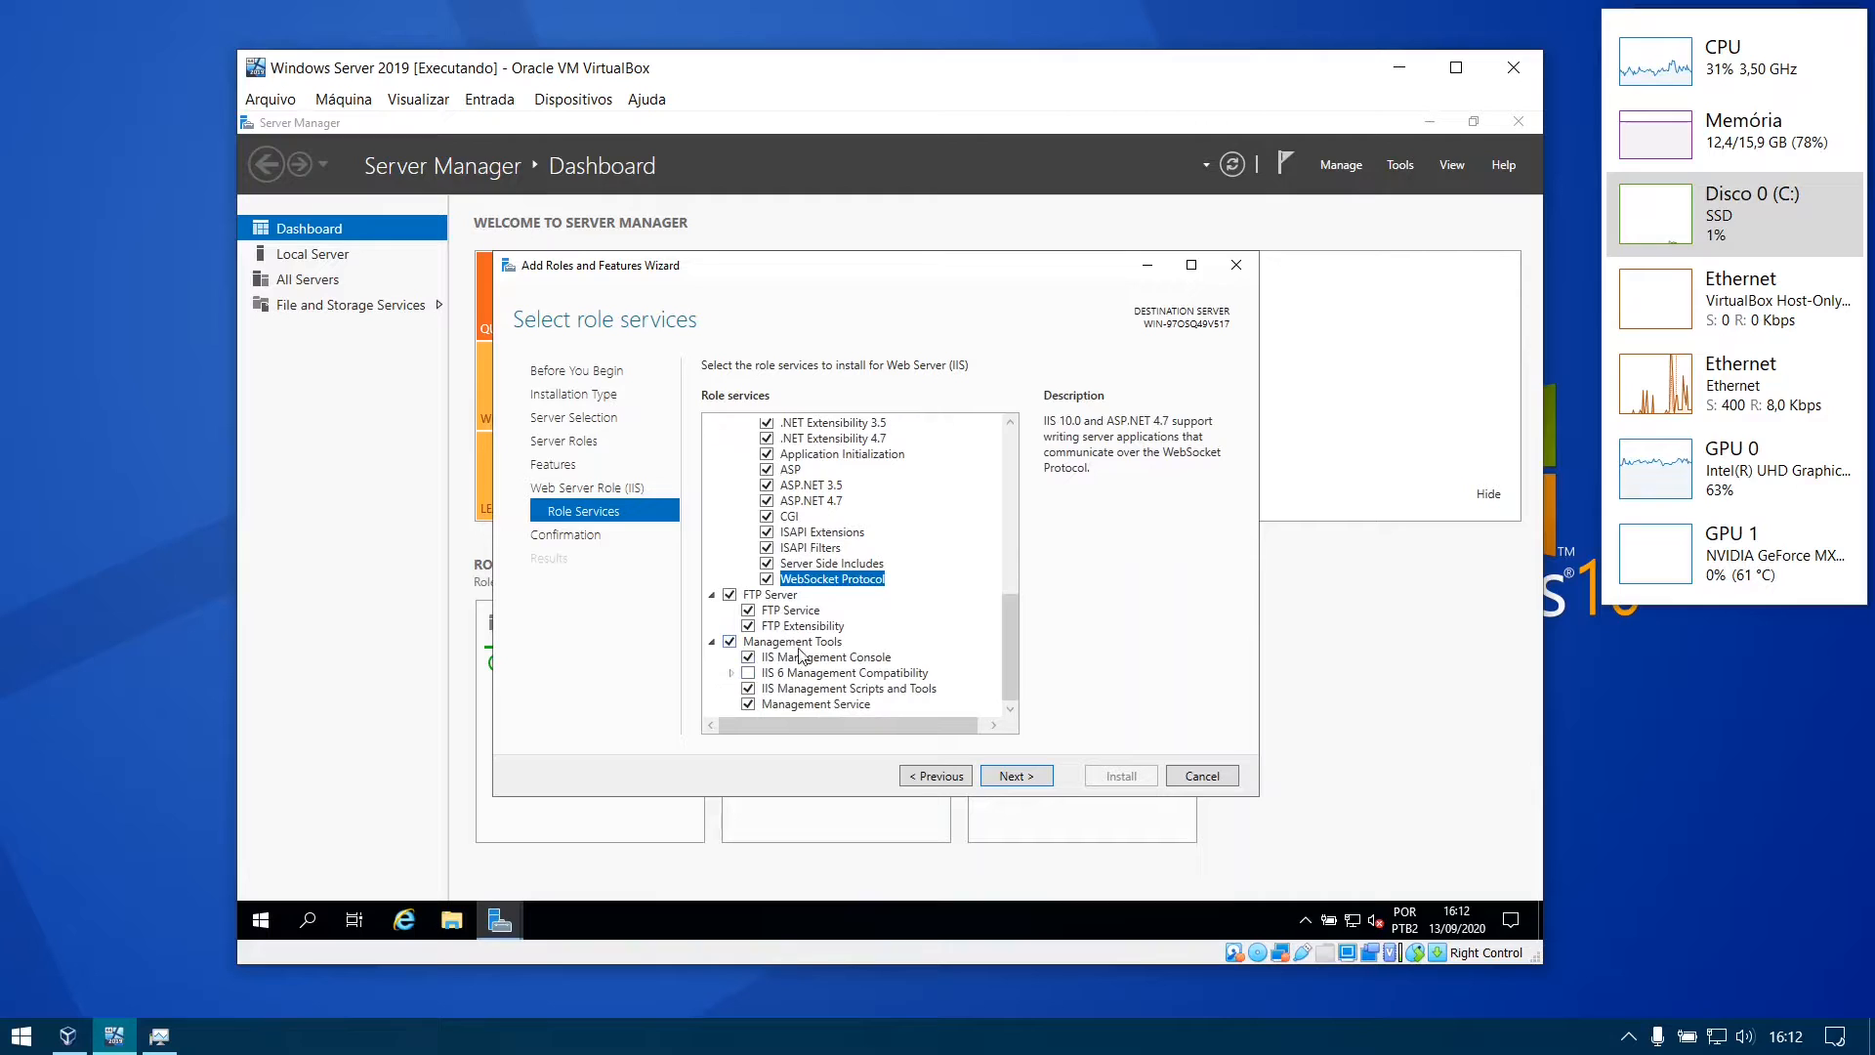
scroll(804, 652, up, 1)
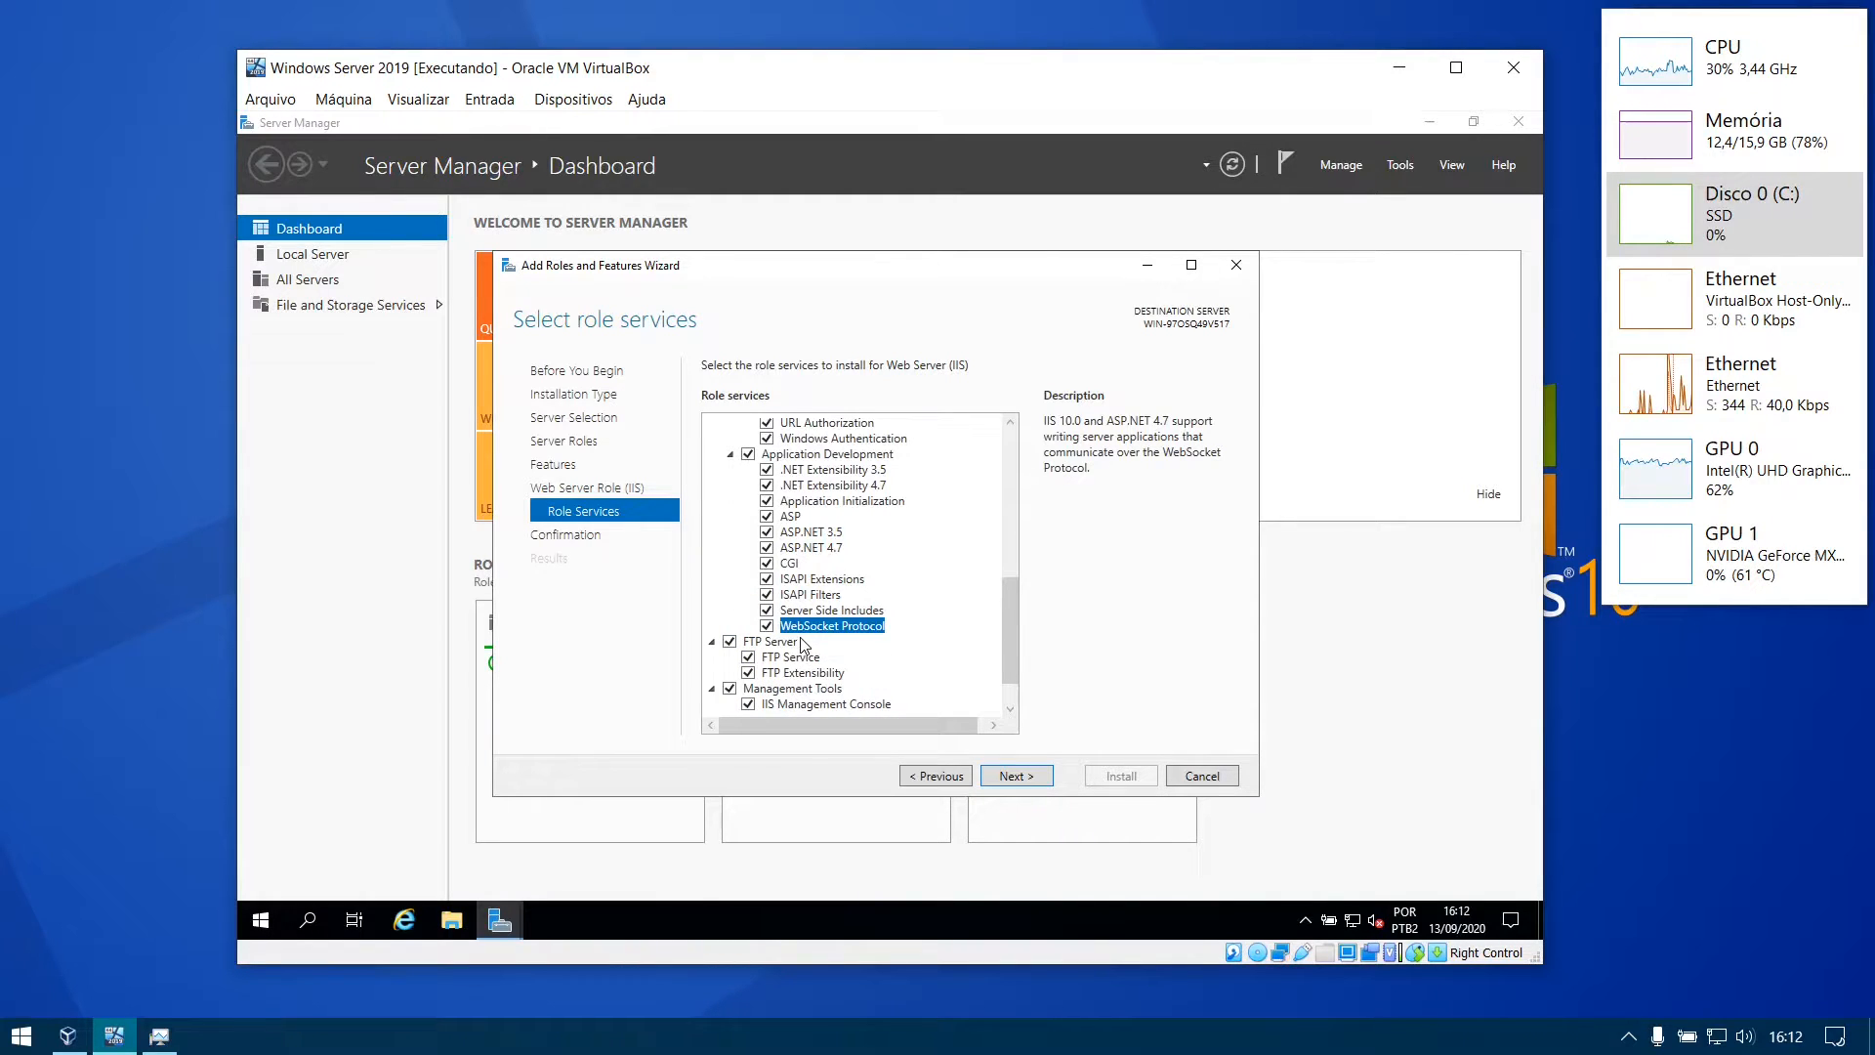
scroll(802, 645, up, 10)
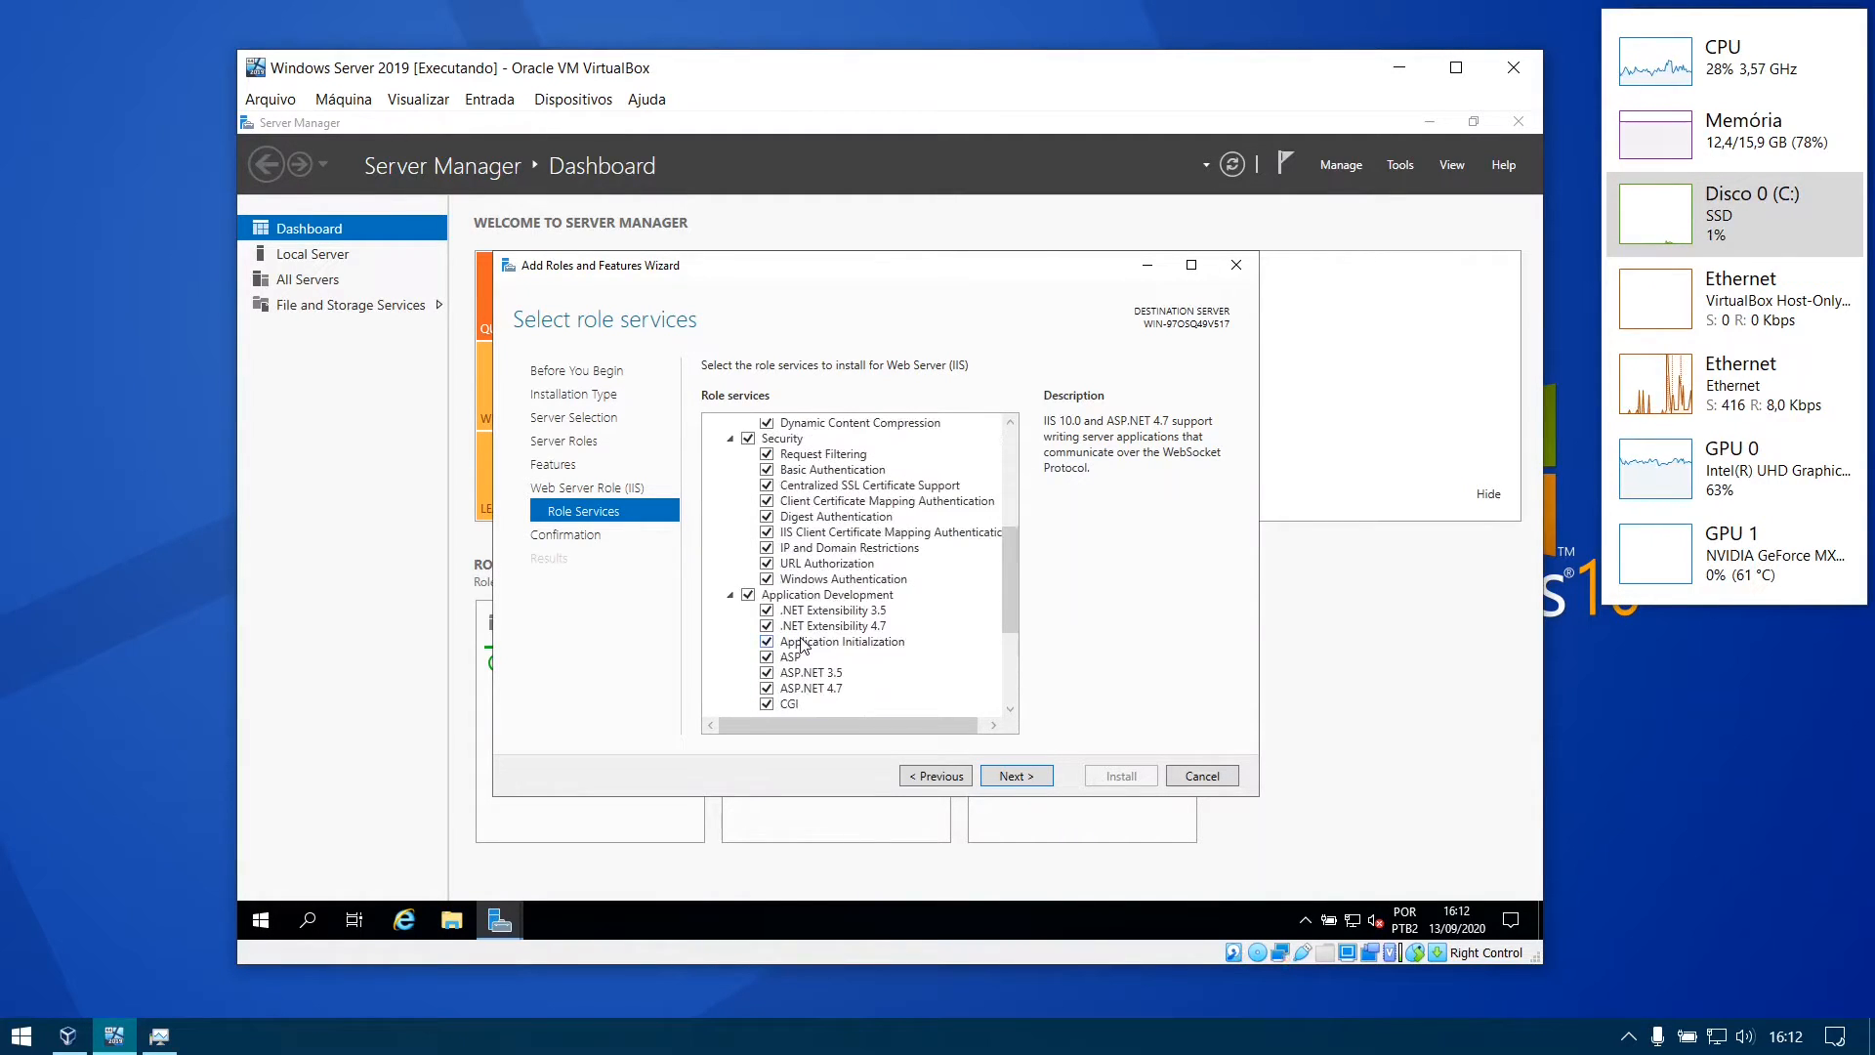
click(995, 777)
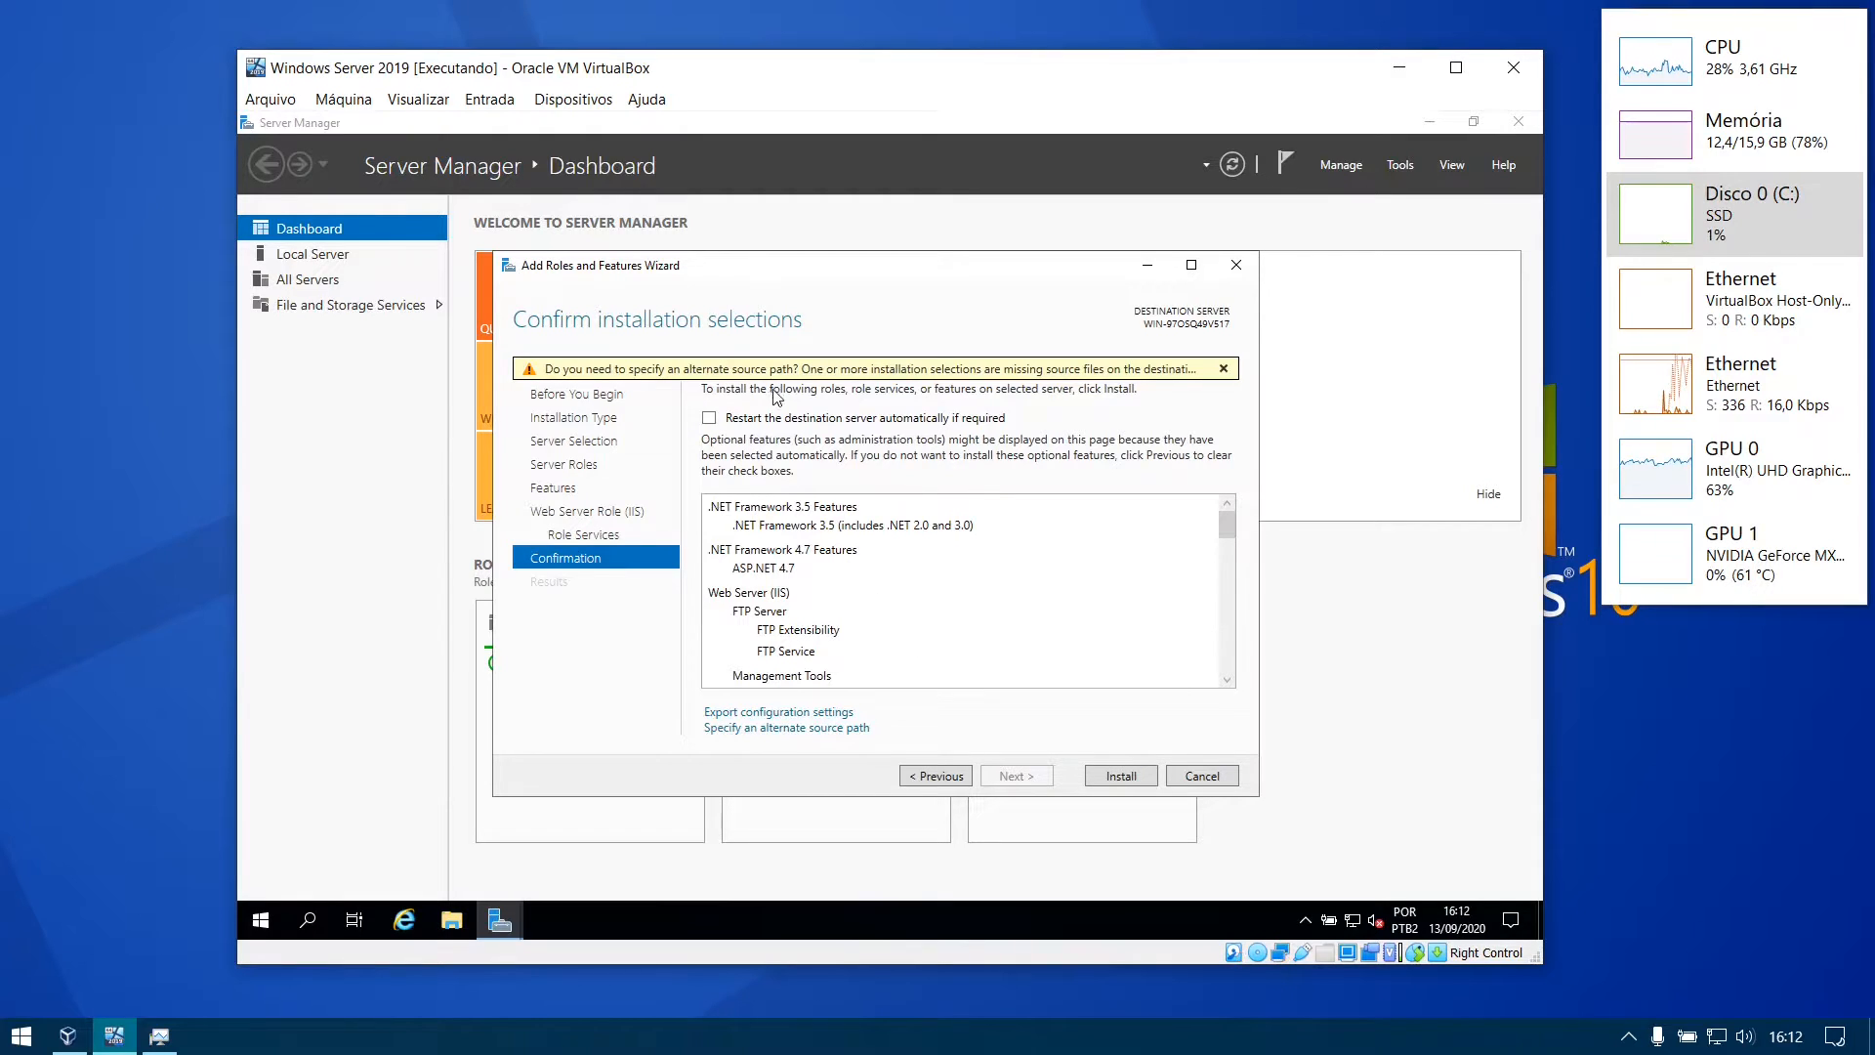
scroll(784, 594, down, 15)
scroll(972, 616, down, 8)
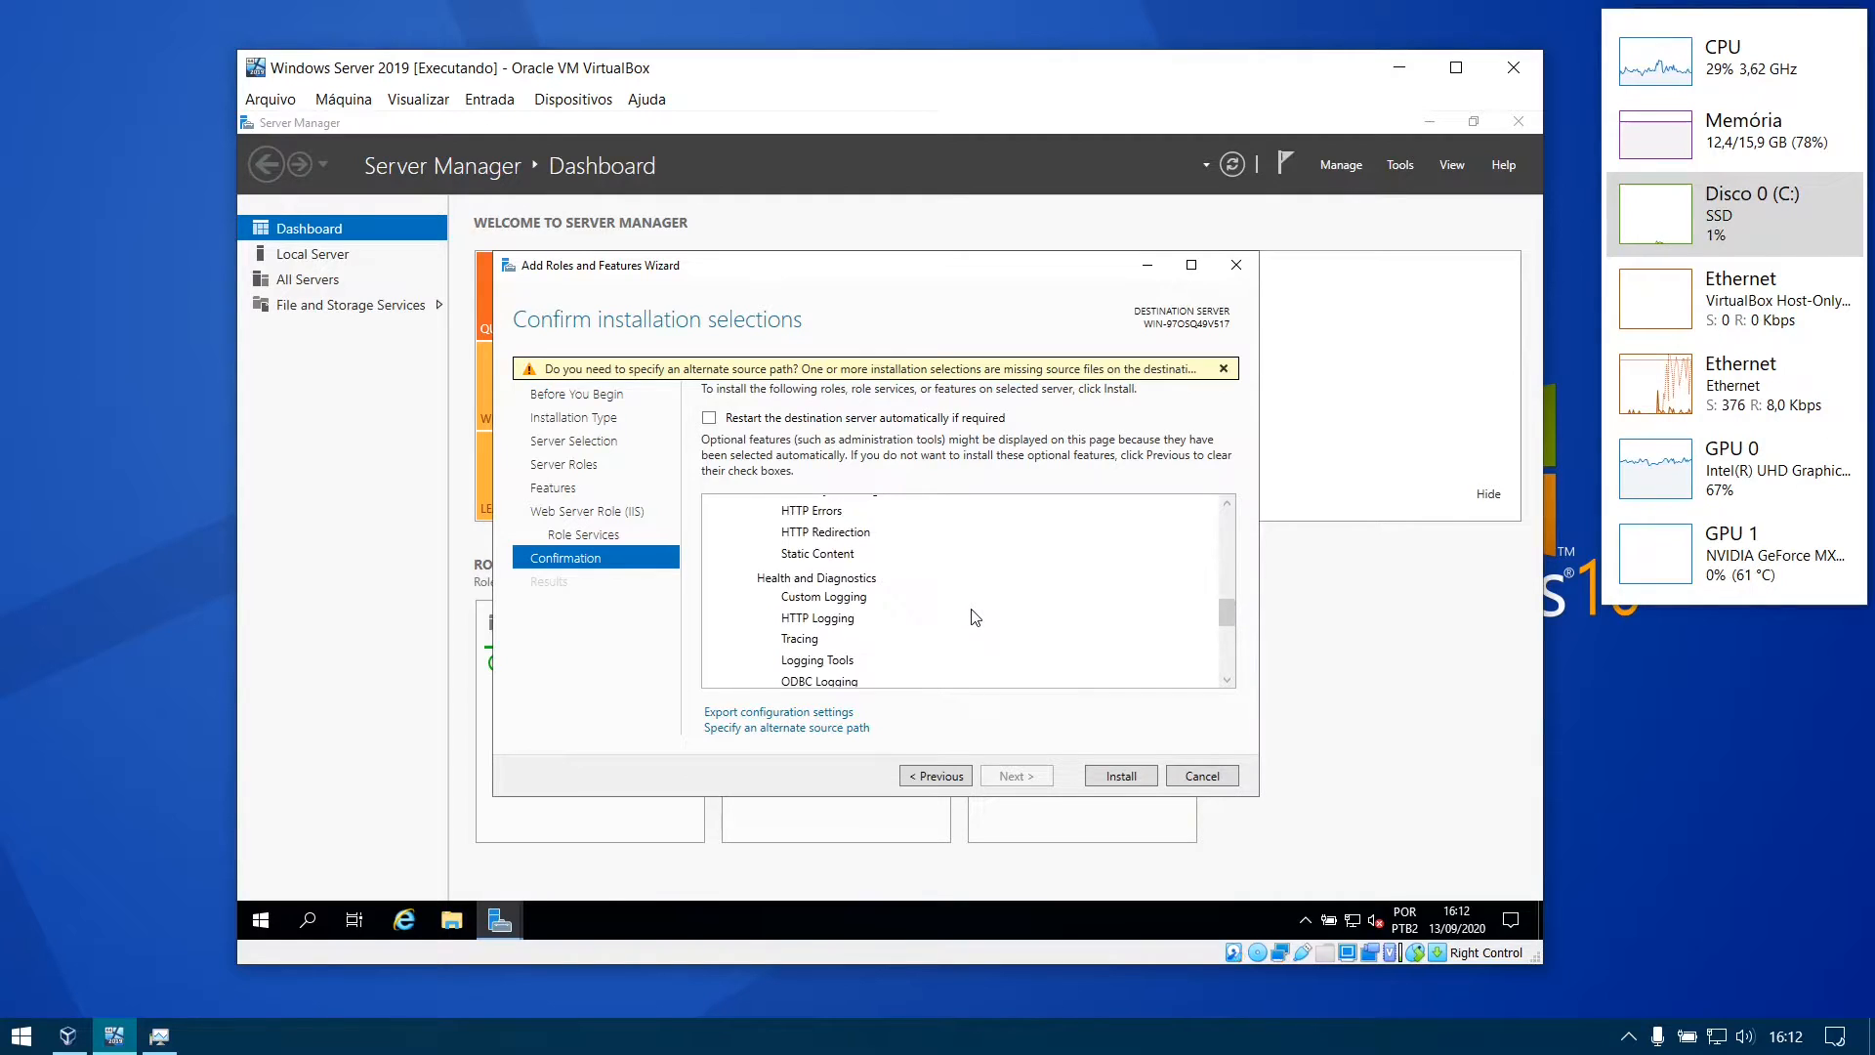
click(1120, 777)
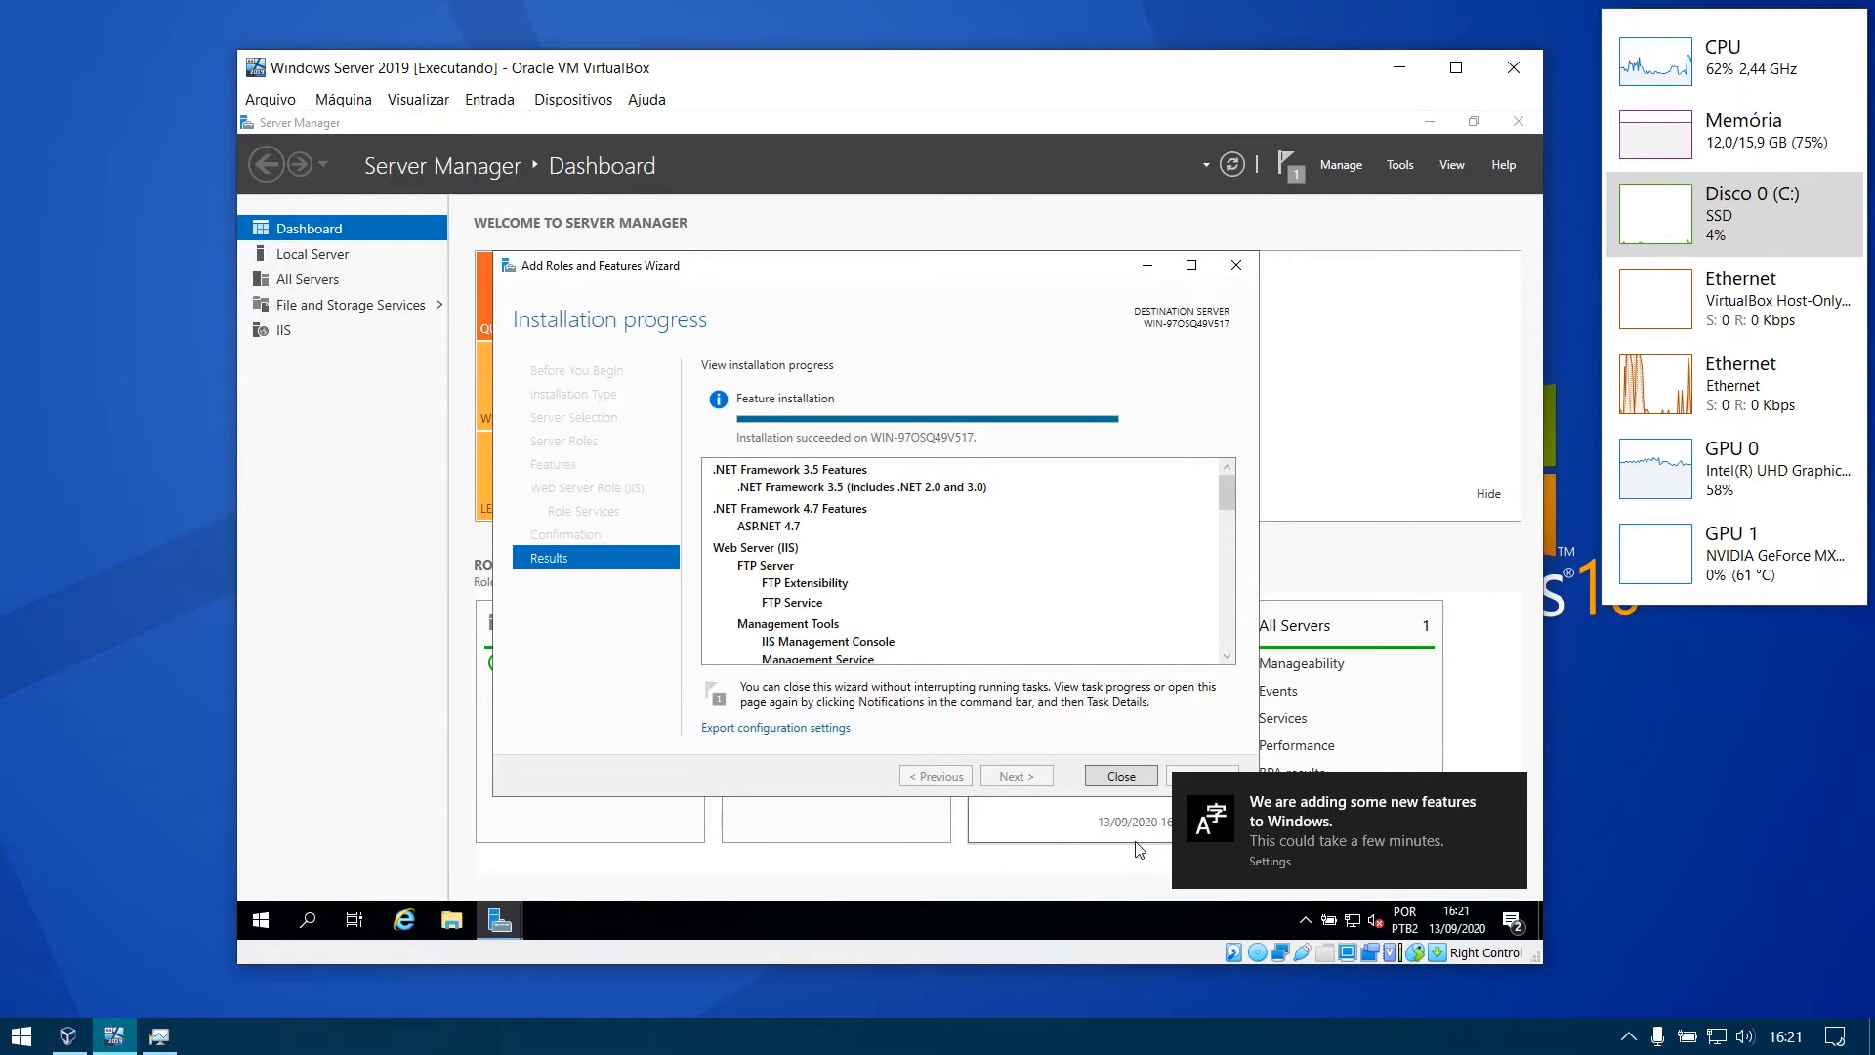
click(1510, 789)
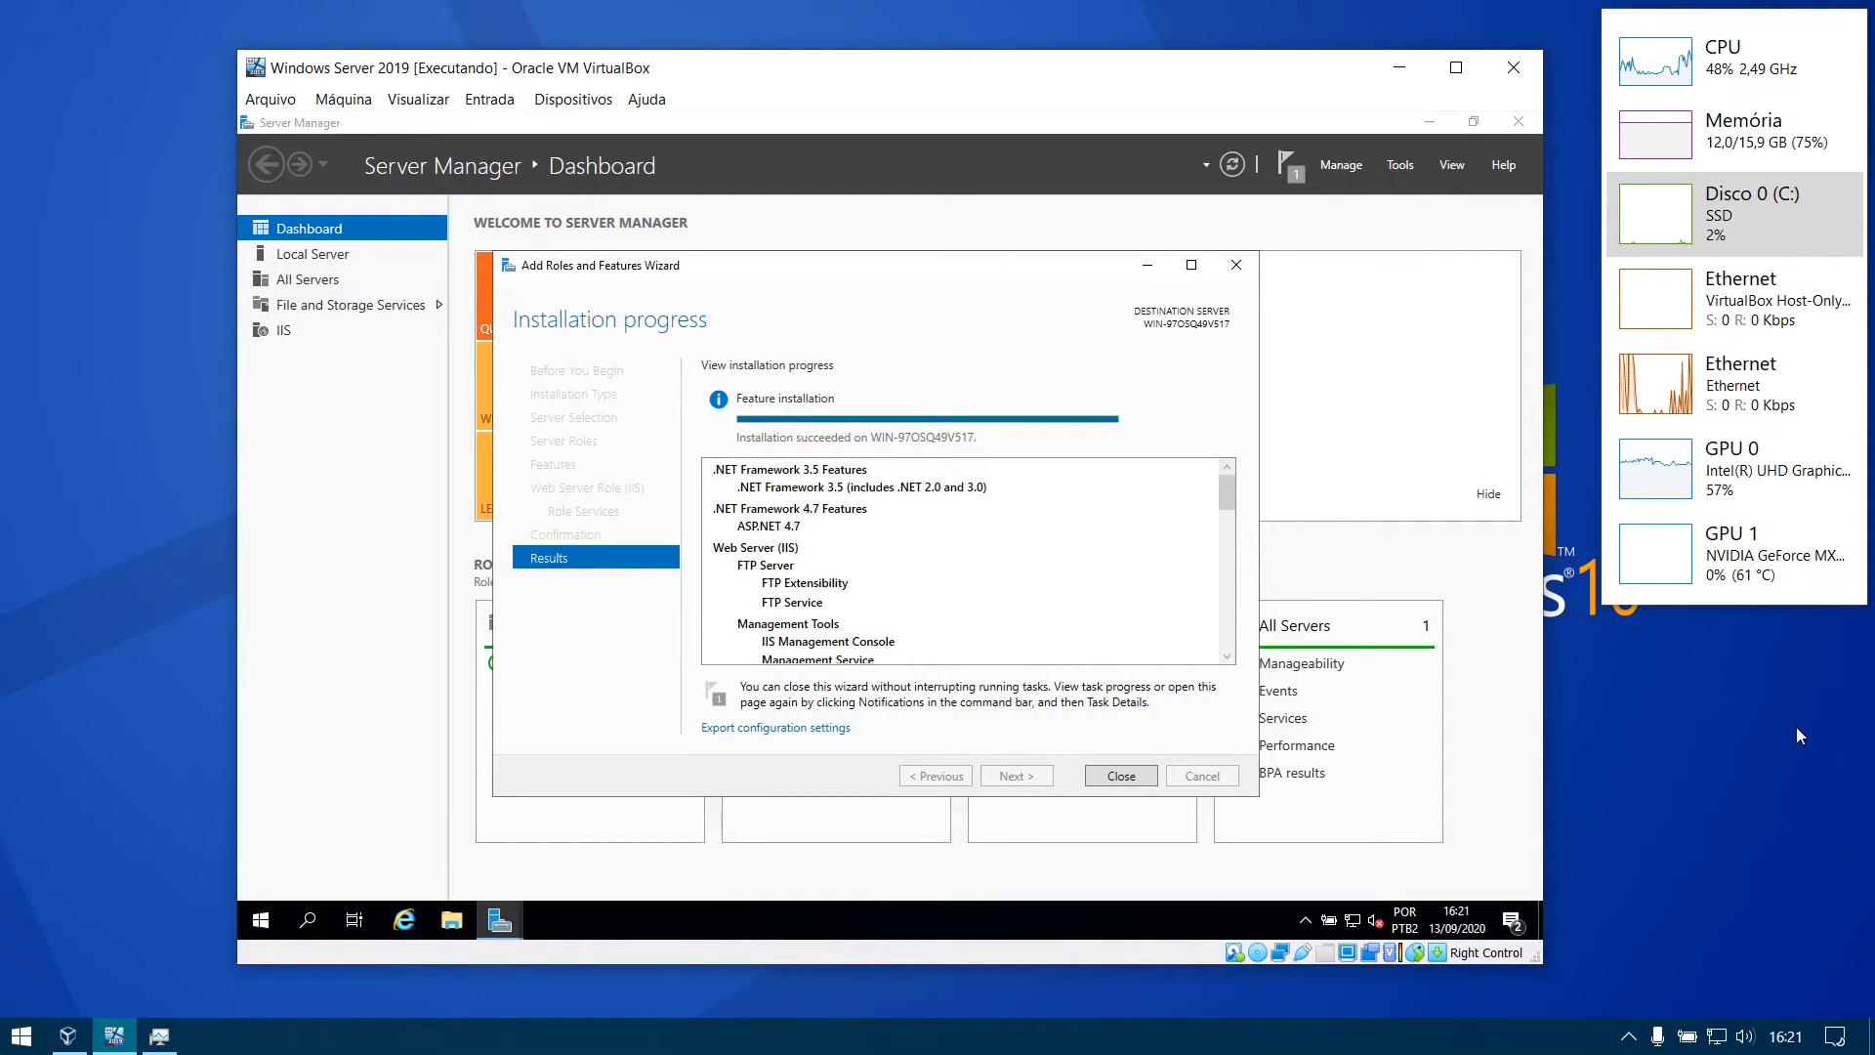
Review the list of installed features in the installation results and close the Add Roles and Features Wizard
scroll(801, 543, down, 3)
scroll(801, 547, down, 8)
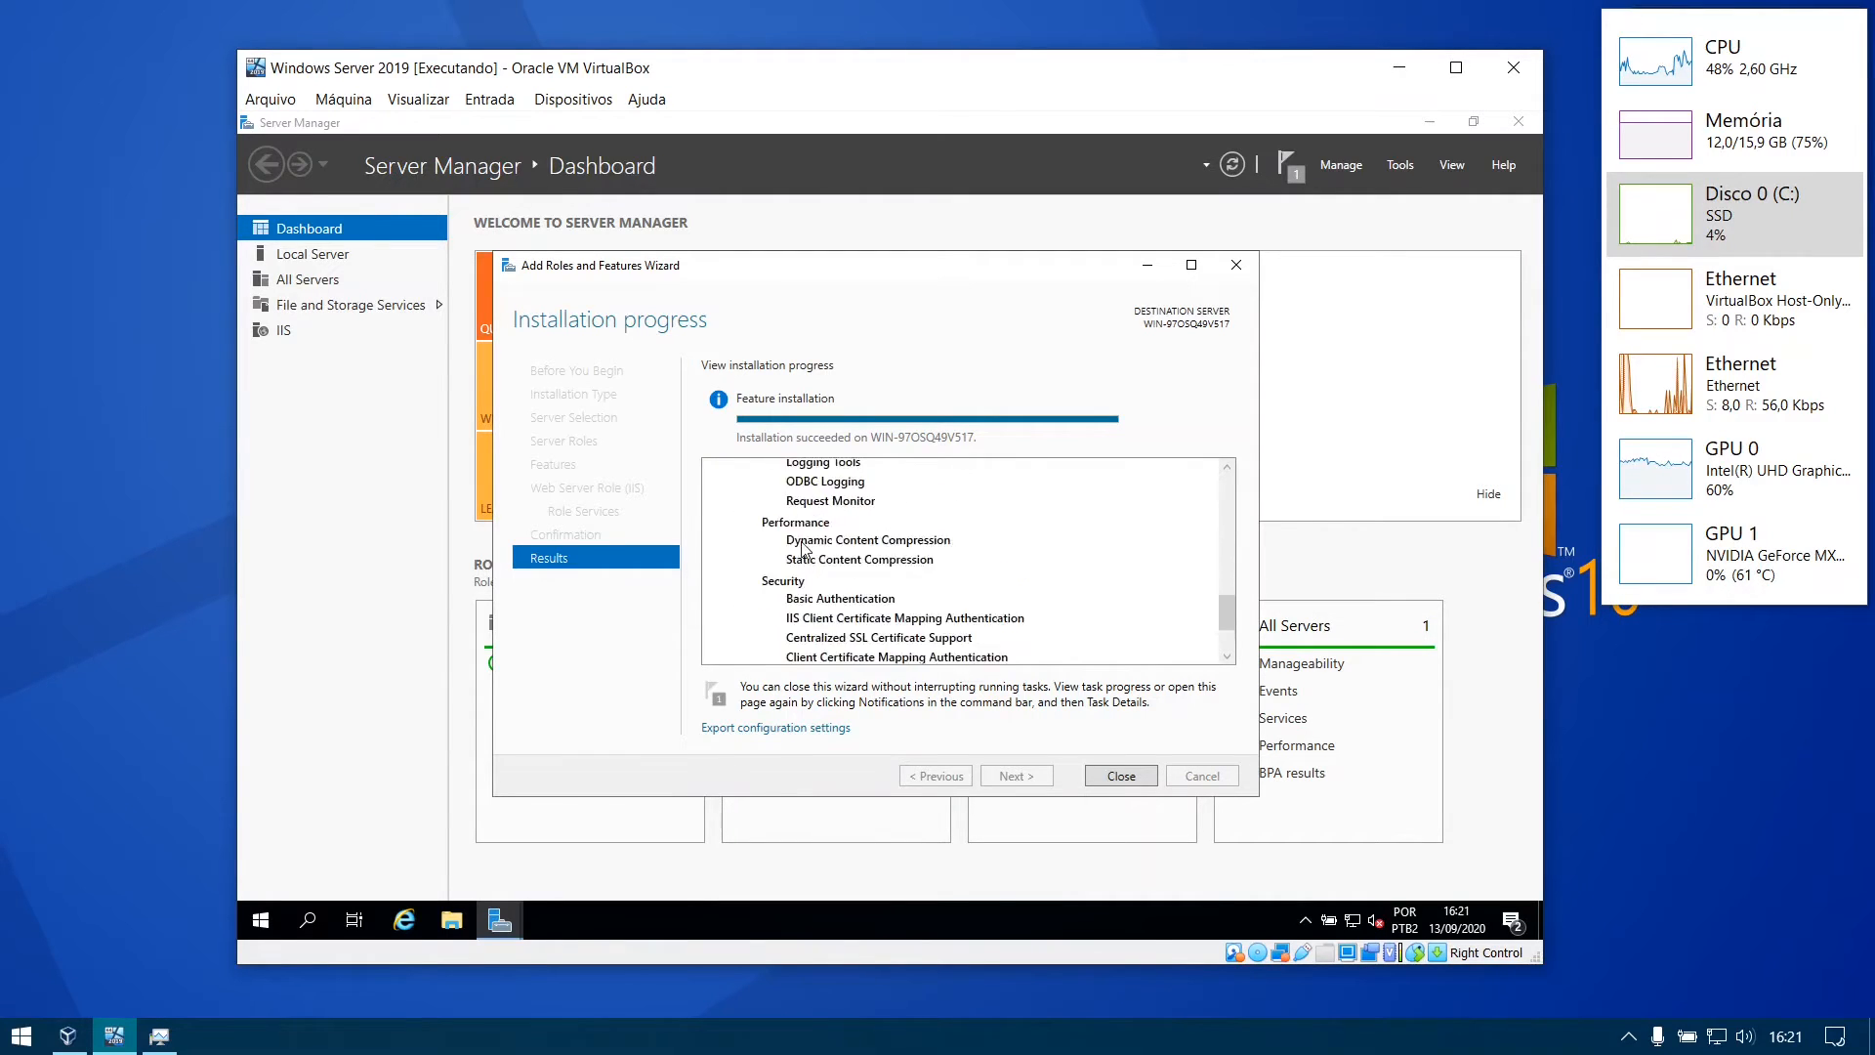
click(1113, 777)
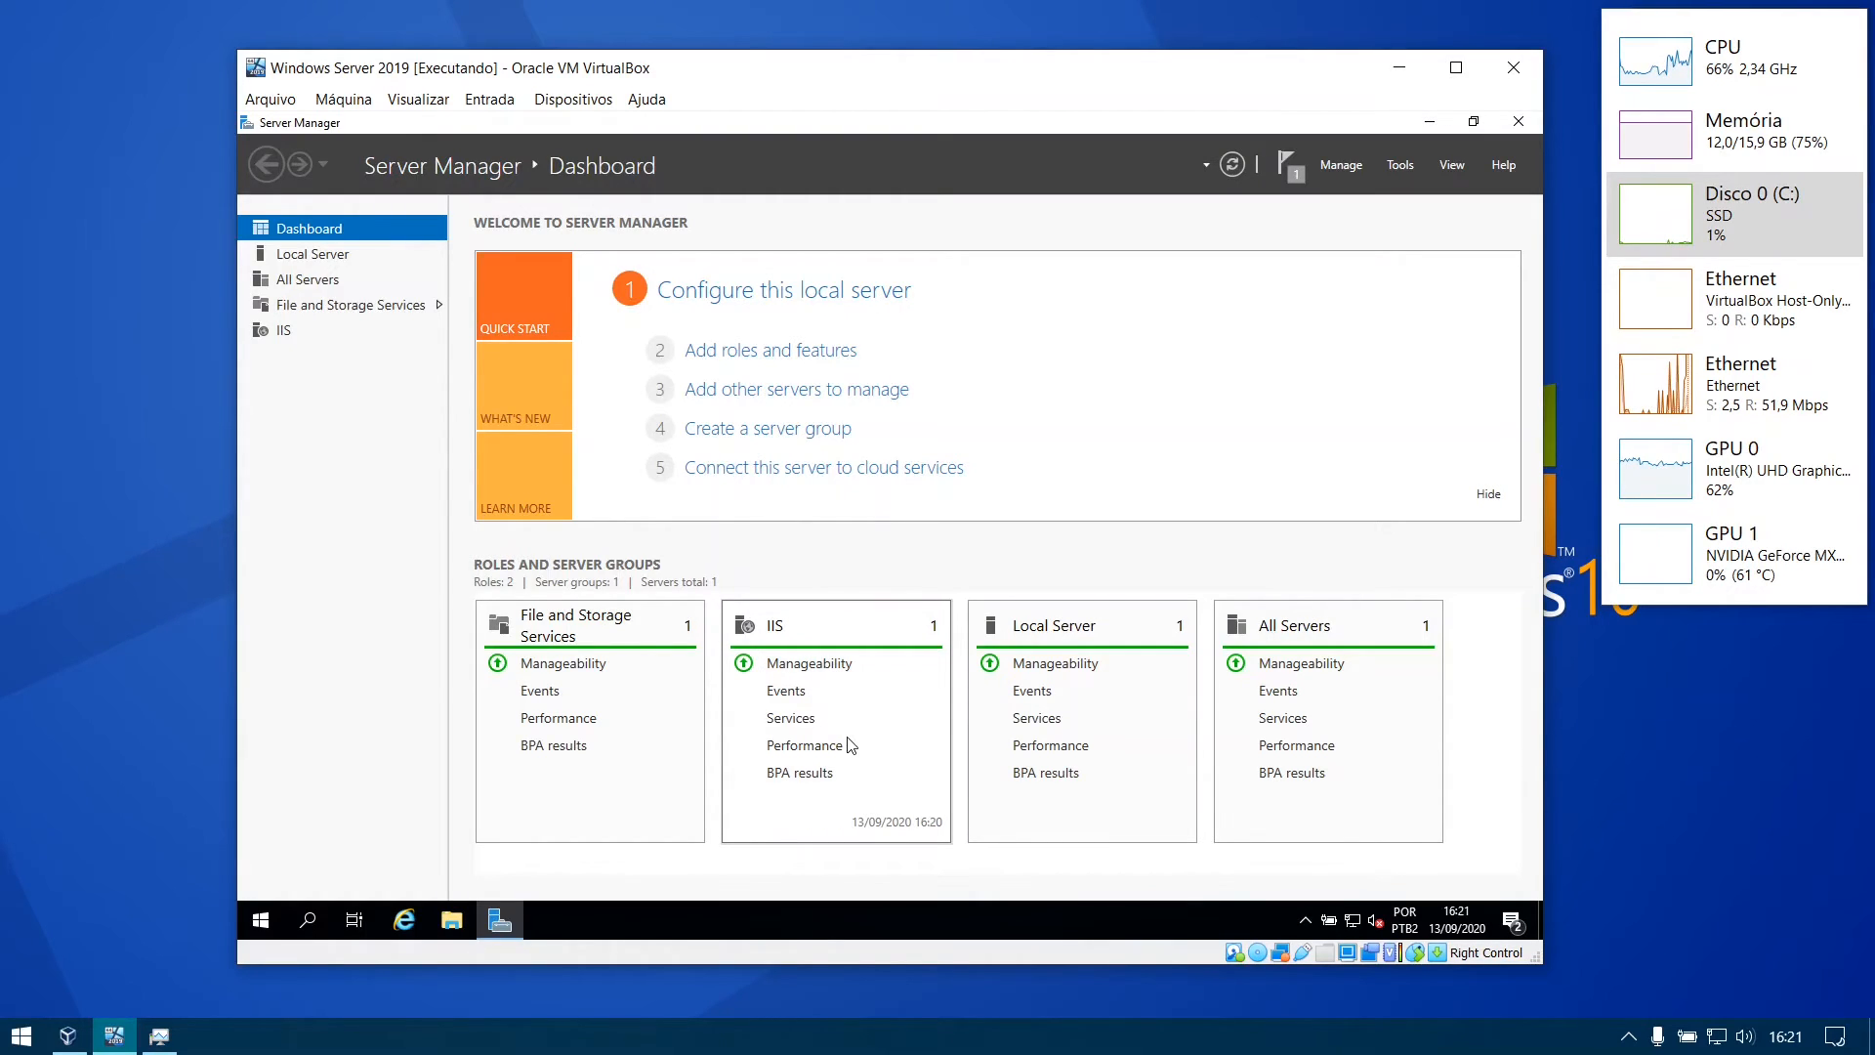
Open Internet Information Services (IIS) Manager from Windows Administrative Tools and show the server's Application Pools in a maximized window
click(258, 923)
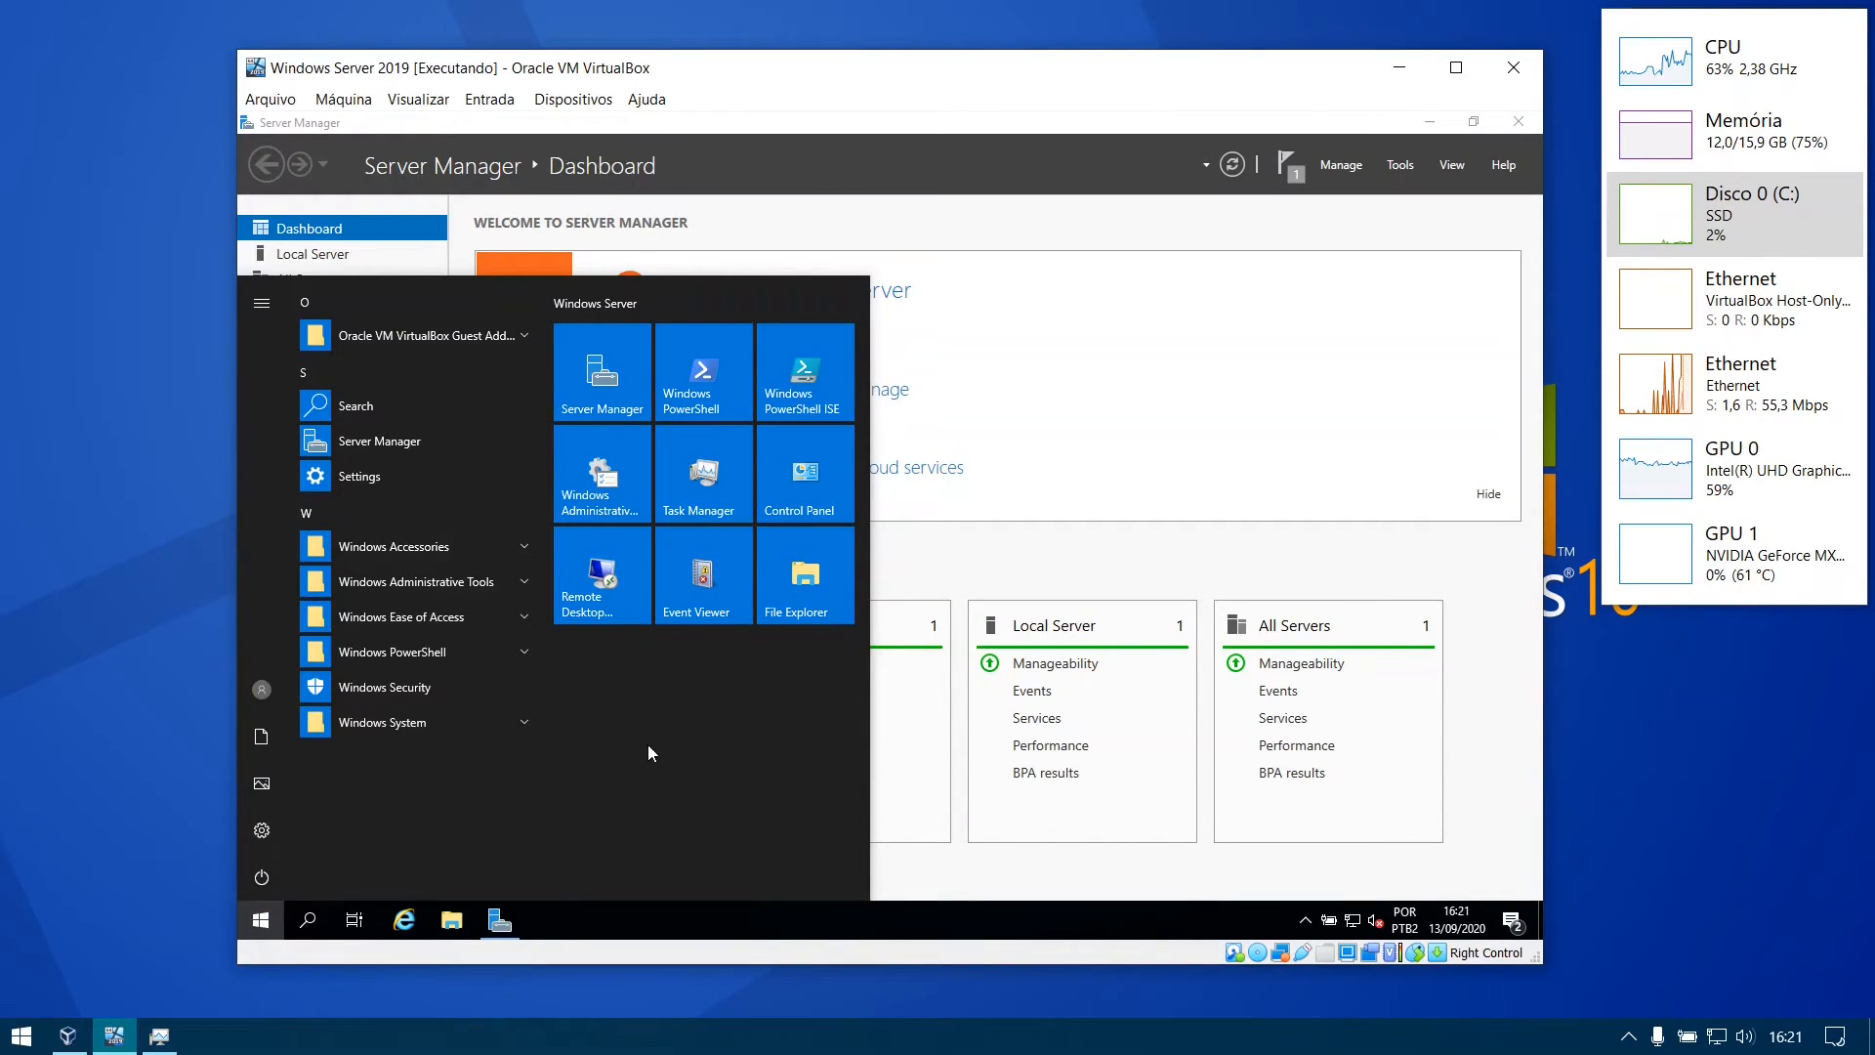
click(612, 498)
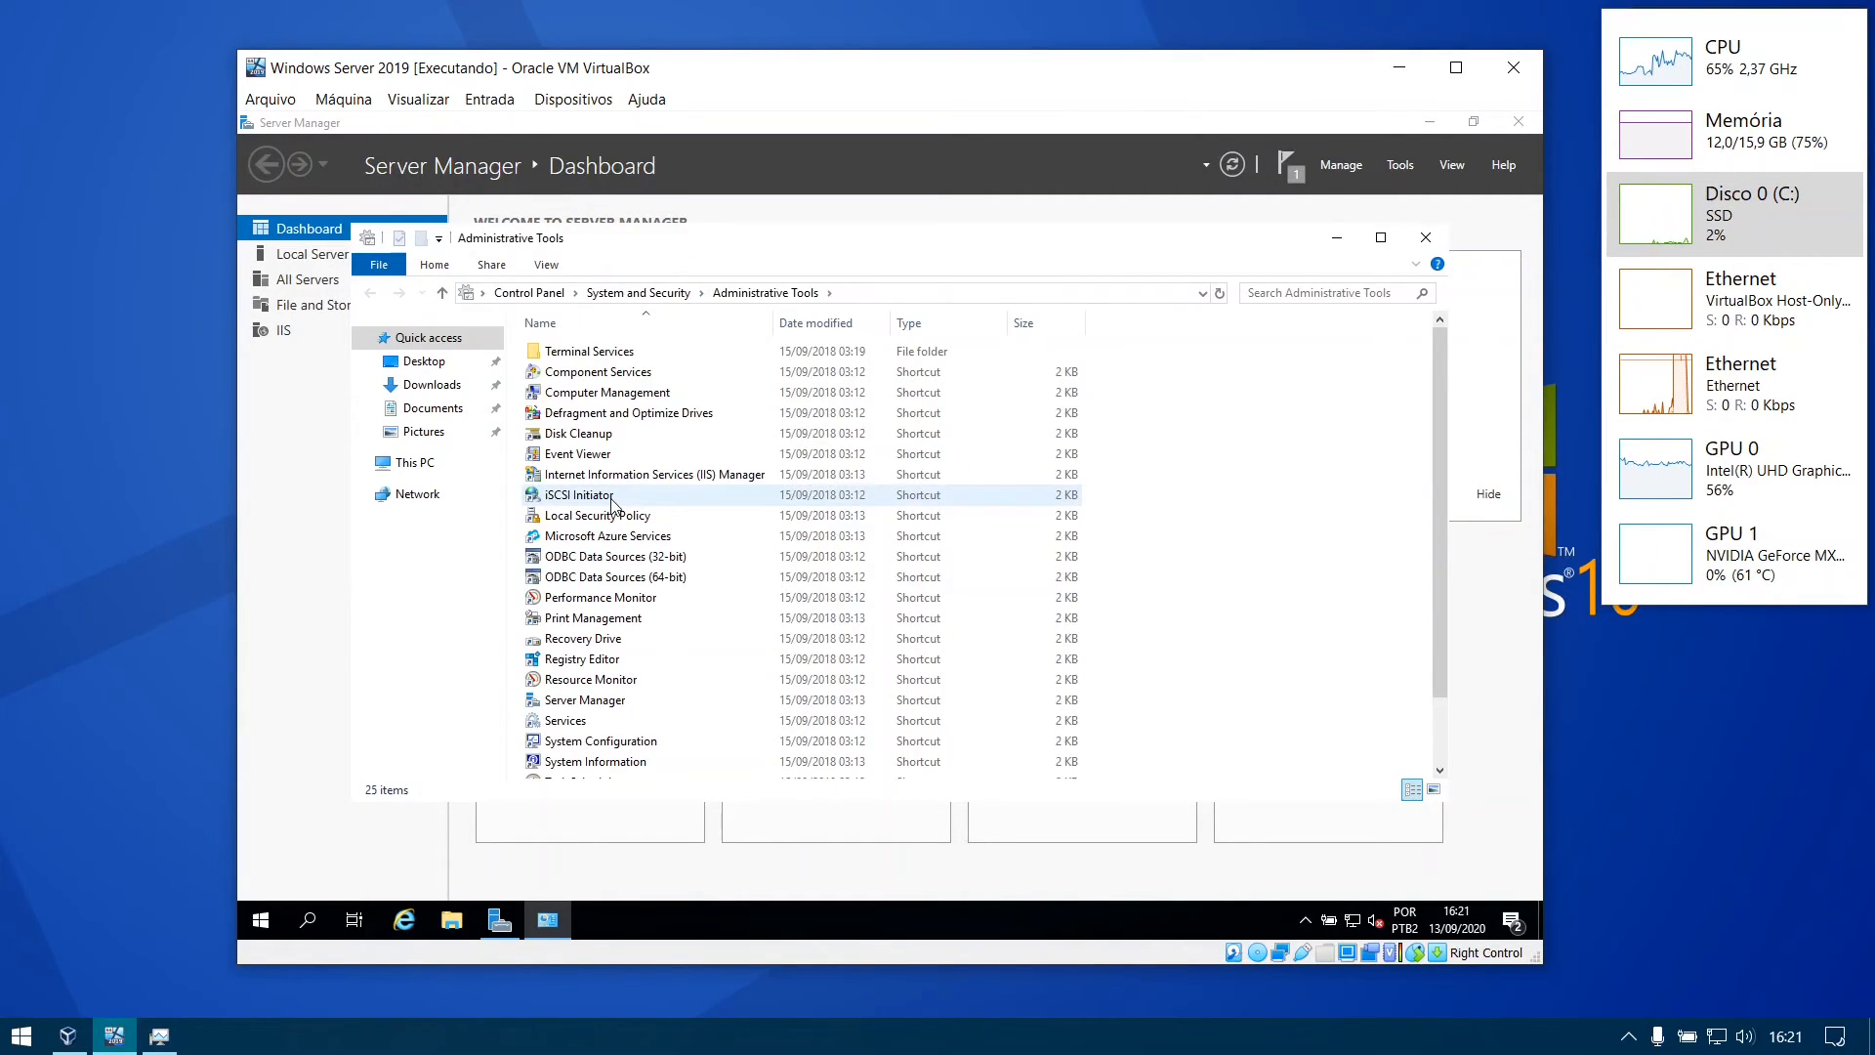
double_click(684, 477)
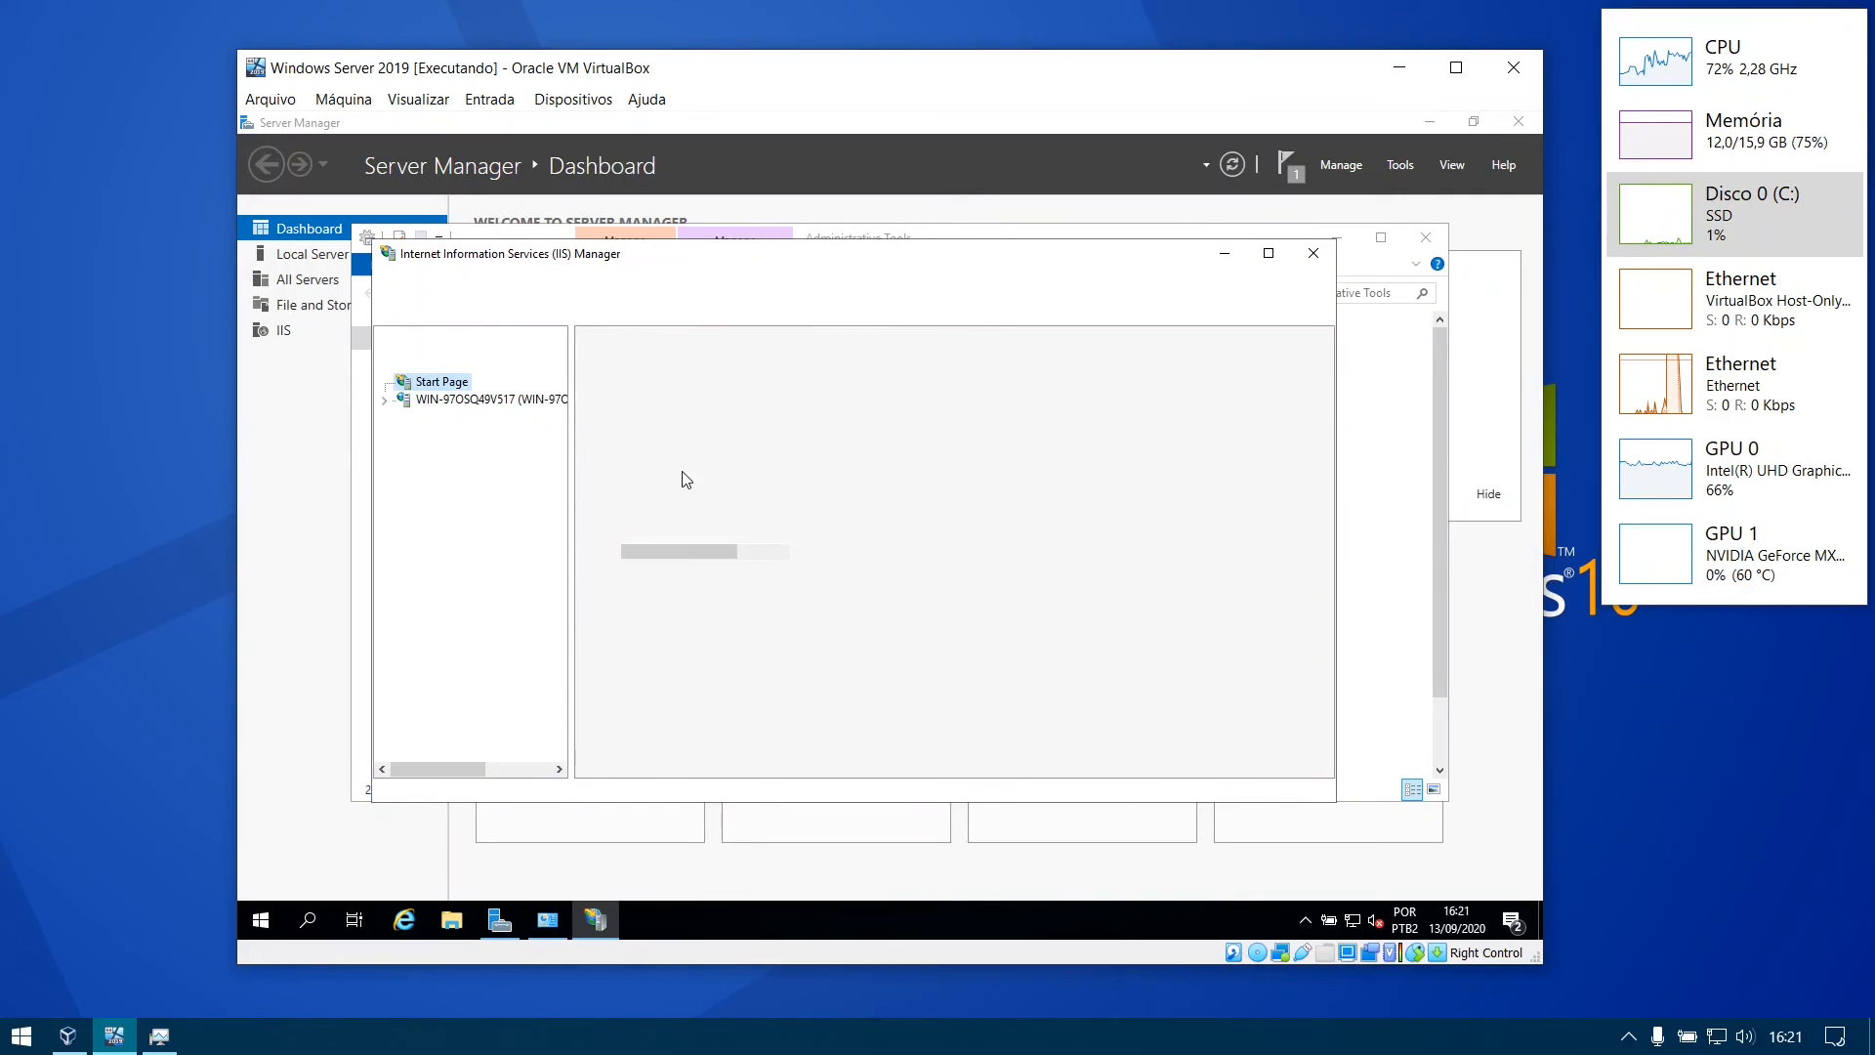
click(465, 418)
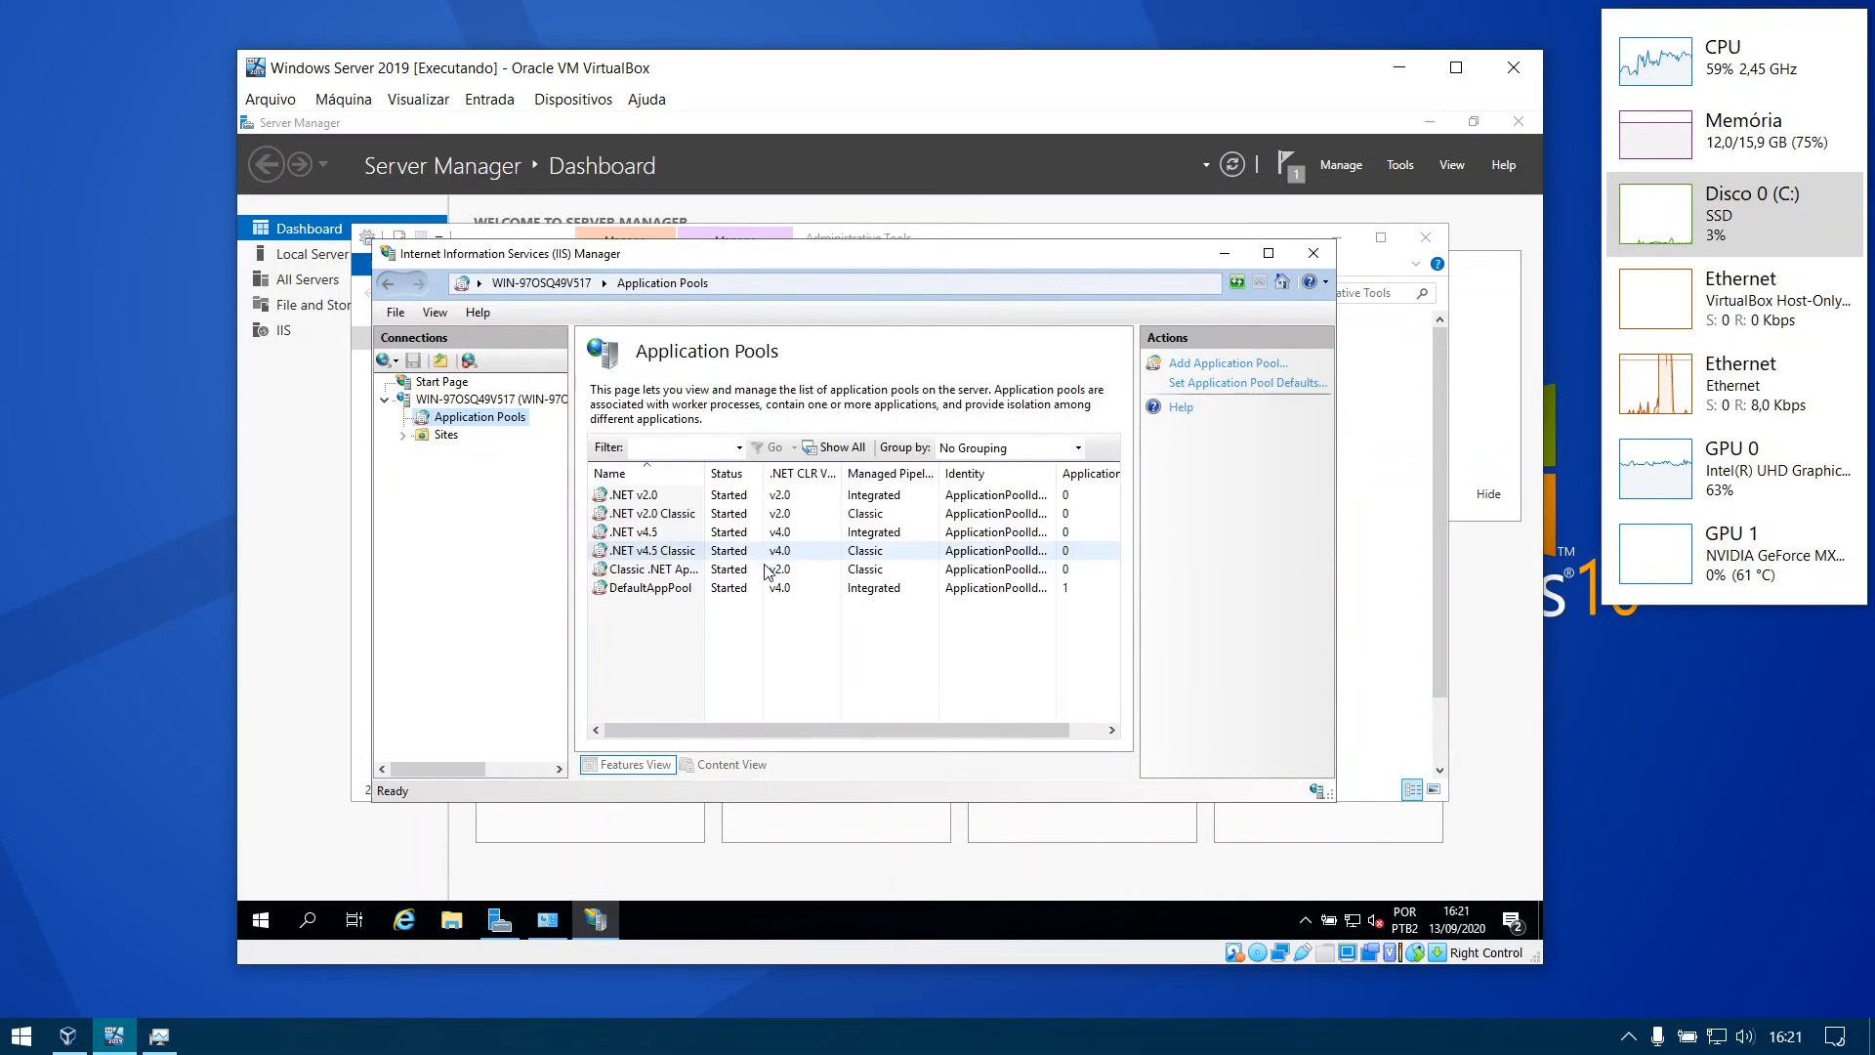
click(1269, 254)
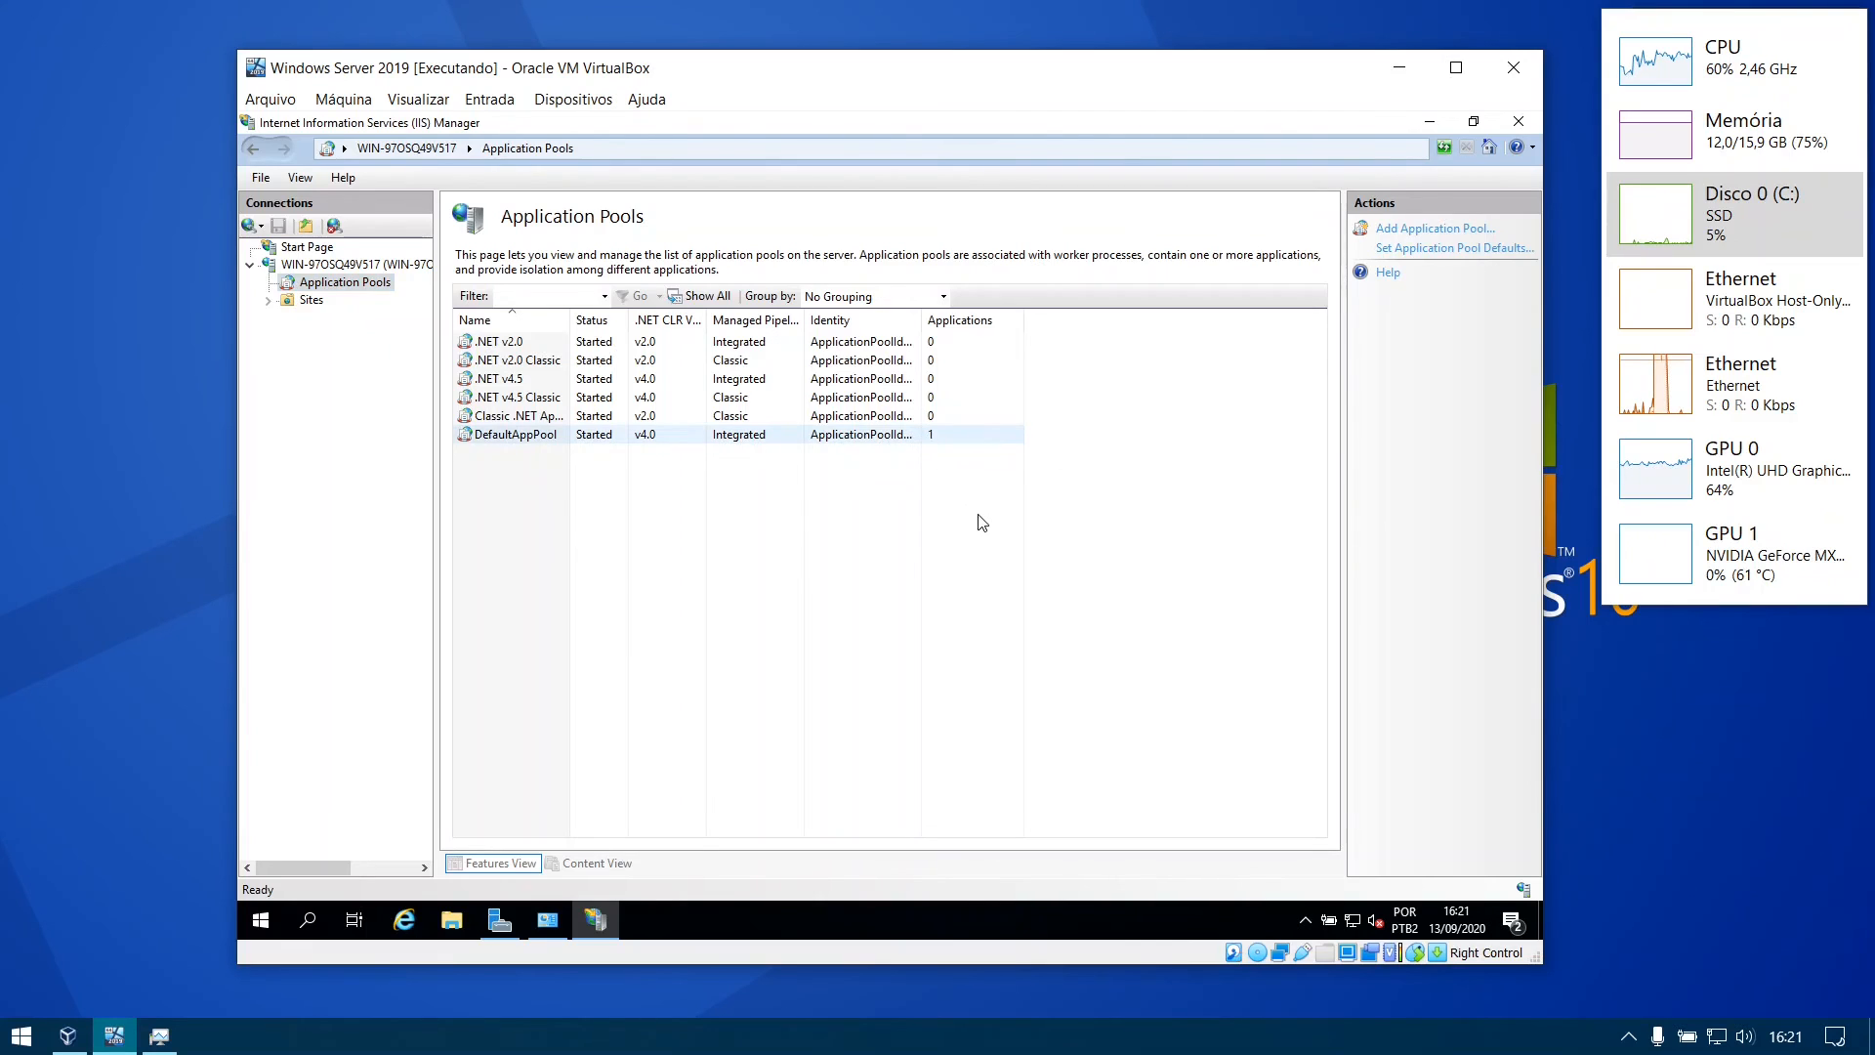